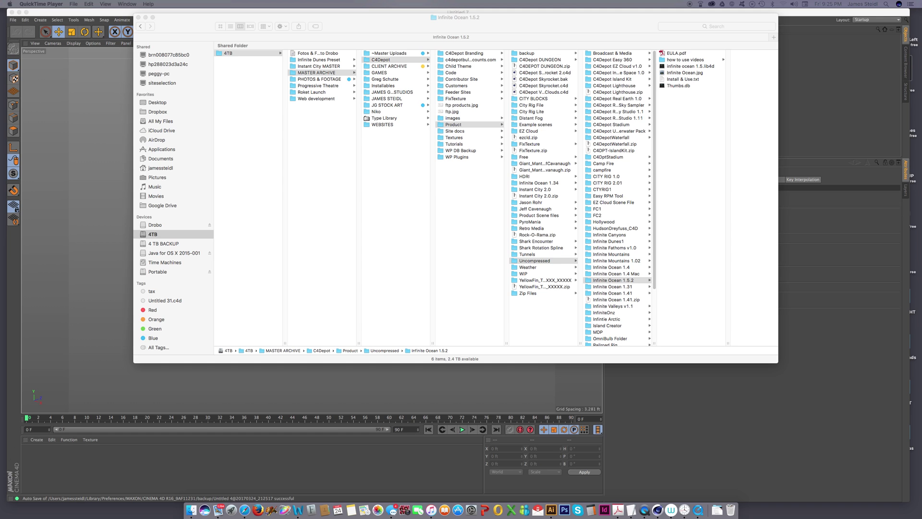
Examine the Infinite Ocean 1.5.2 folder, including its how to use videos folder and the infinite ocean 1.5.lib4d file
left_click_drag(612, 32, 535, 30)
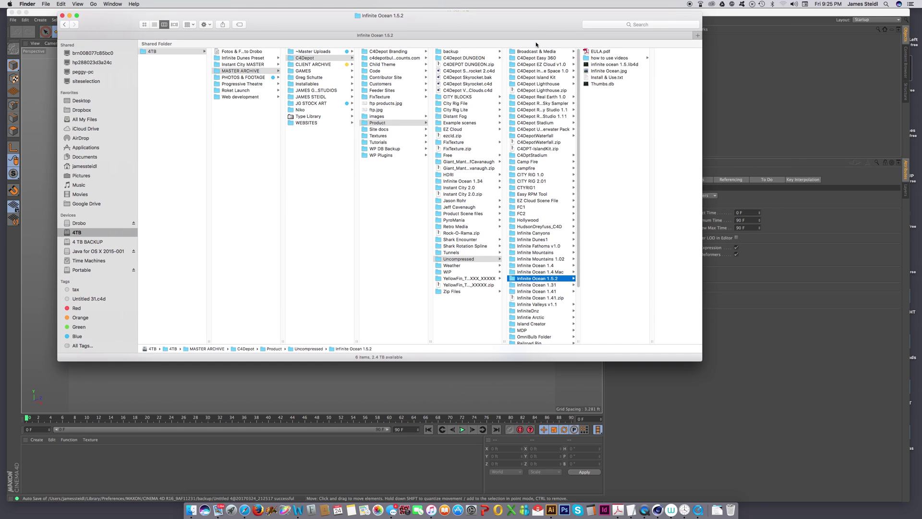
left_click(589, 58)
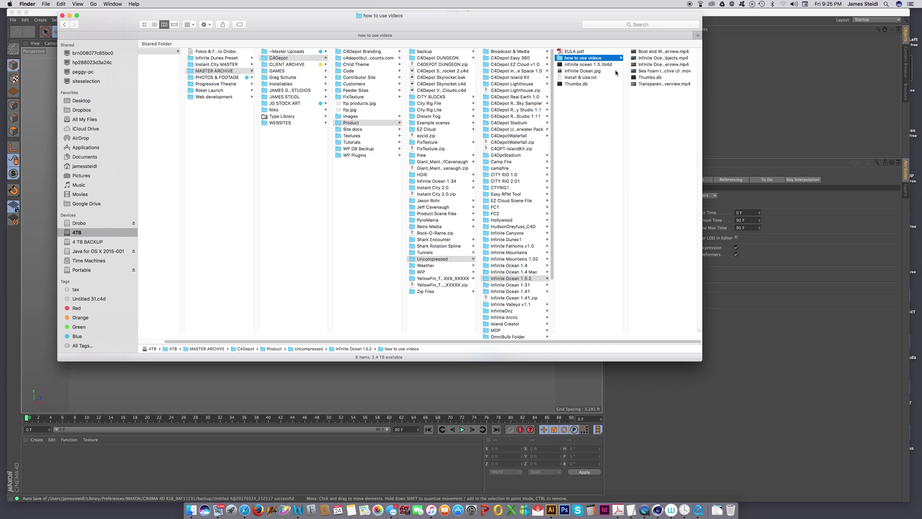
left_click(588, 65)
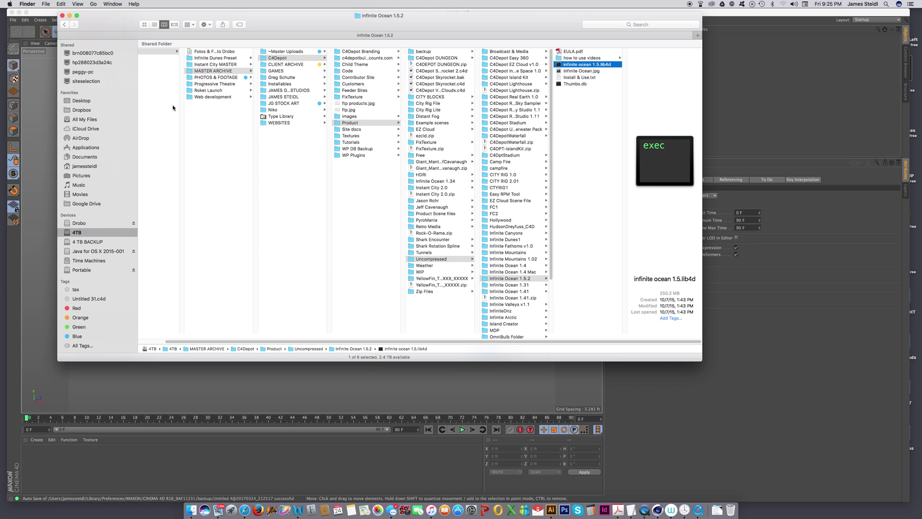
Show the library/browser folder of CINEMA 4D R16 with full file names readable, and close the file window
key("super+bracketleft")
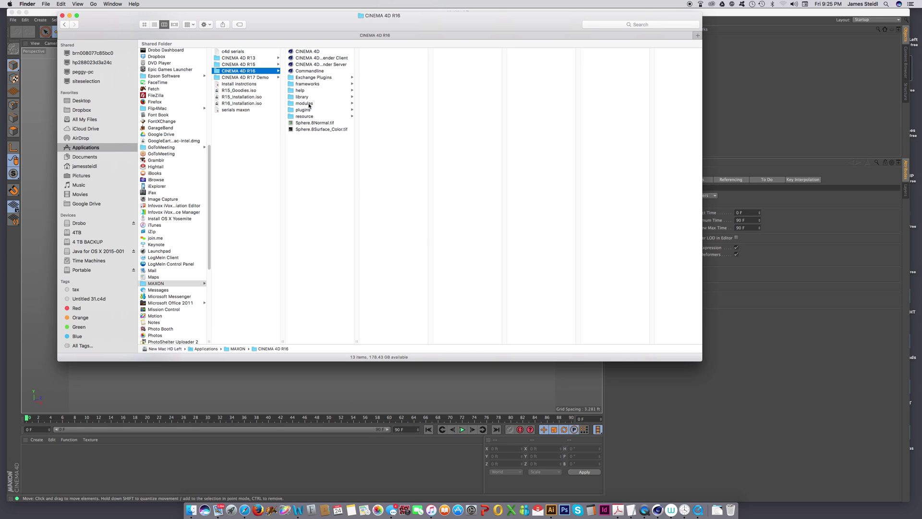
left_click(309, 98)
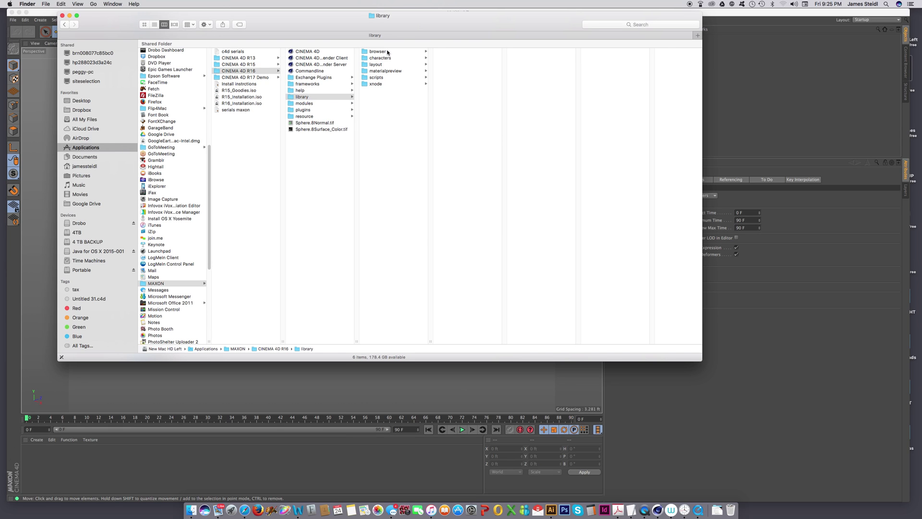
left_click(388, 52)
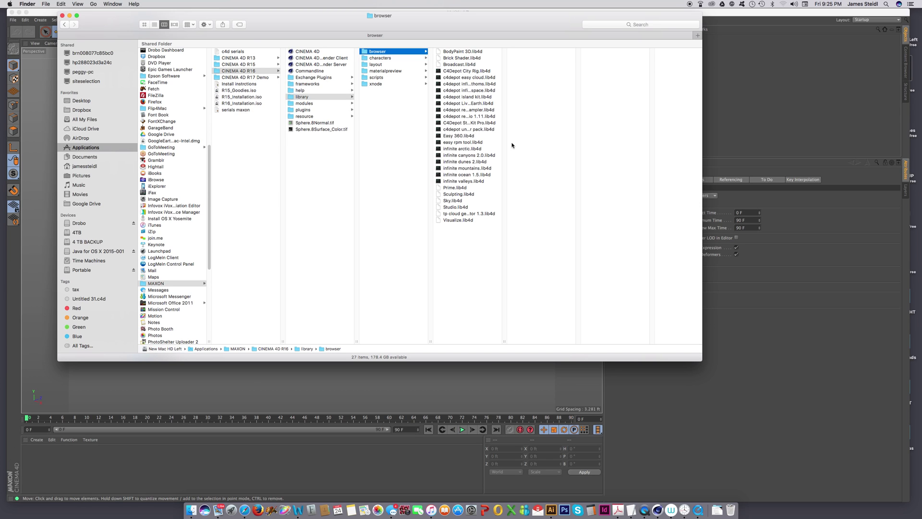
left_click_drag(504, 341, 573, 340)
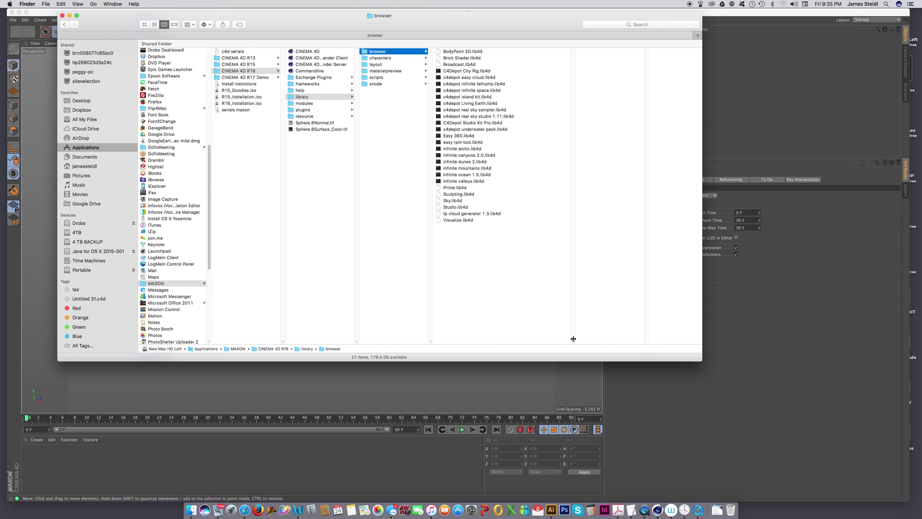
left_click(62, 15)
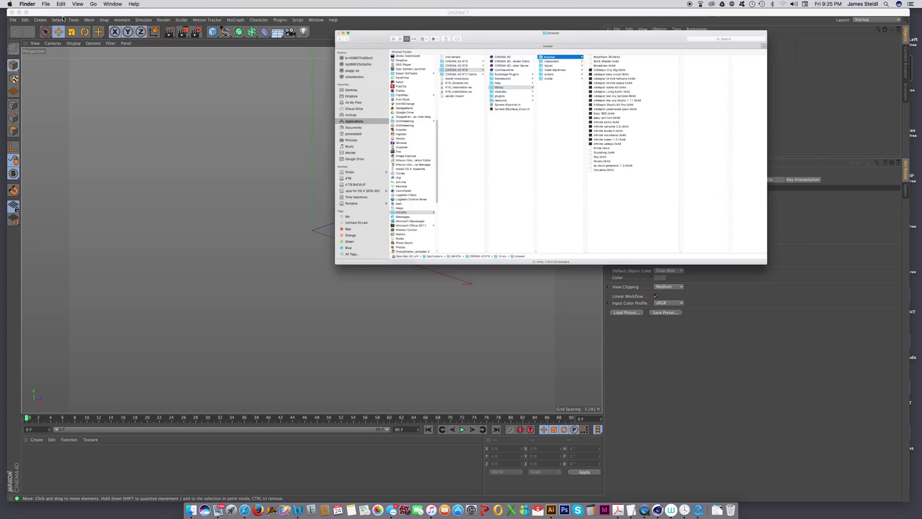
In Cinema 4D, load the Infinite Ocean v1.5.2 preset from the Content Browser's Infinite Ocean 1.5 library and close the browser
left_click(314, 22)
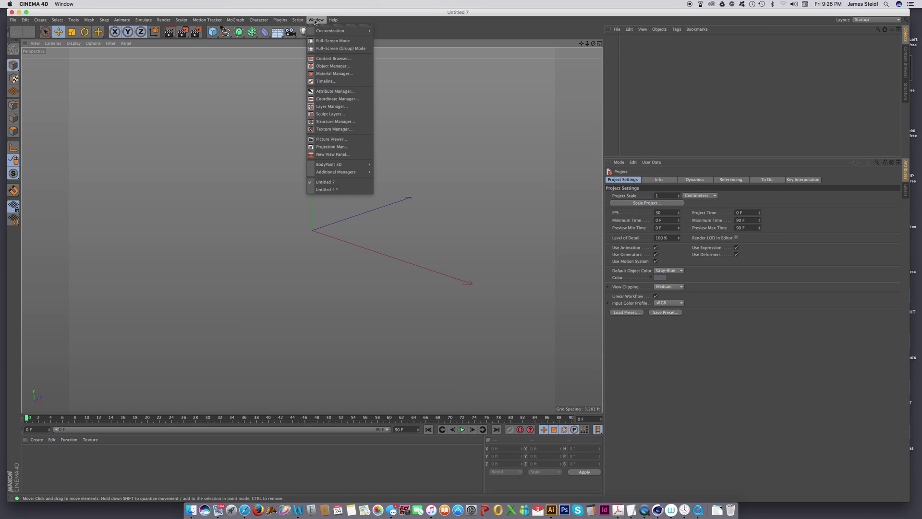
left_click(207, 50)
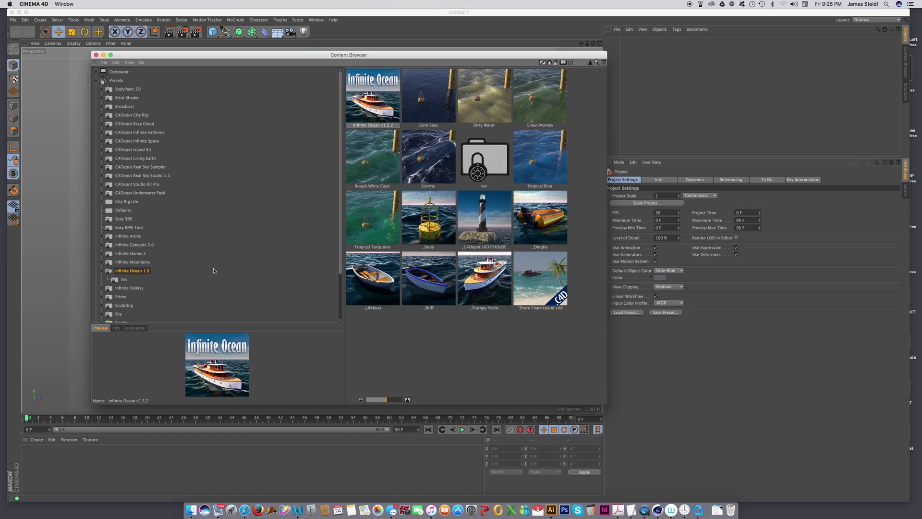
double_click(376, 95)
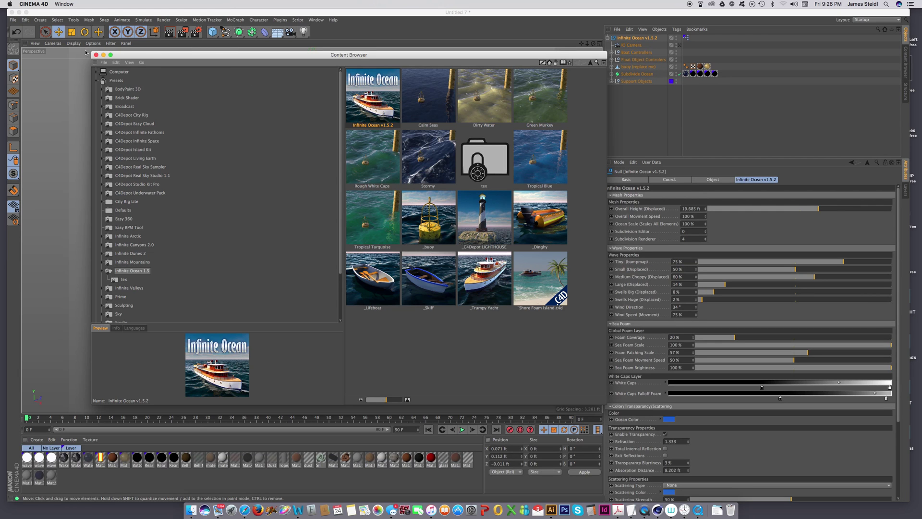
left_click(96, 55)
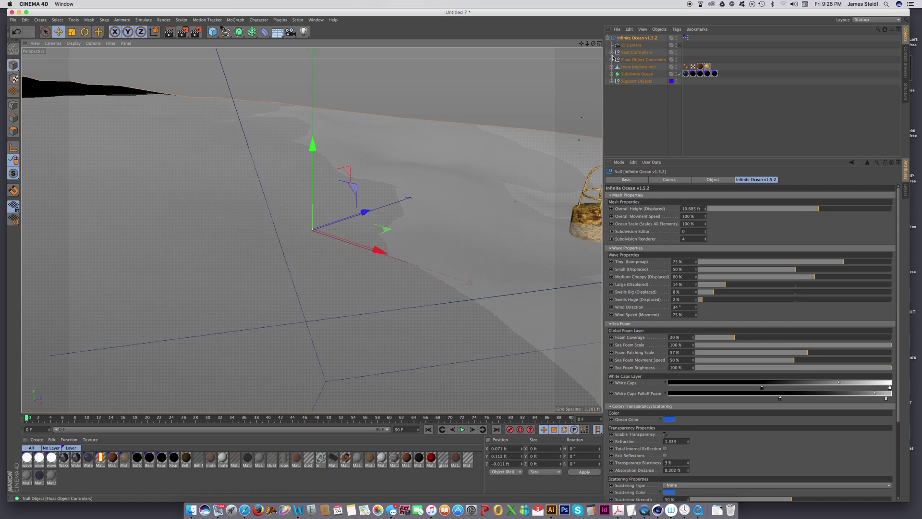
Look through the IO Camera and reframe it so the buoy and the ocean horizon are in view
left_click(630, 45)
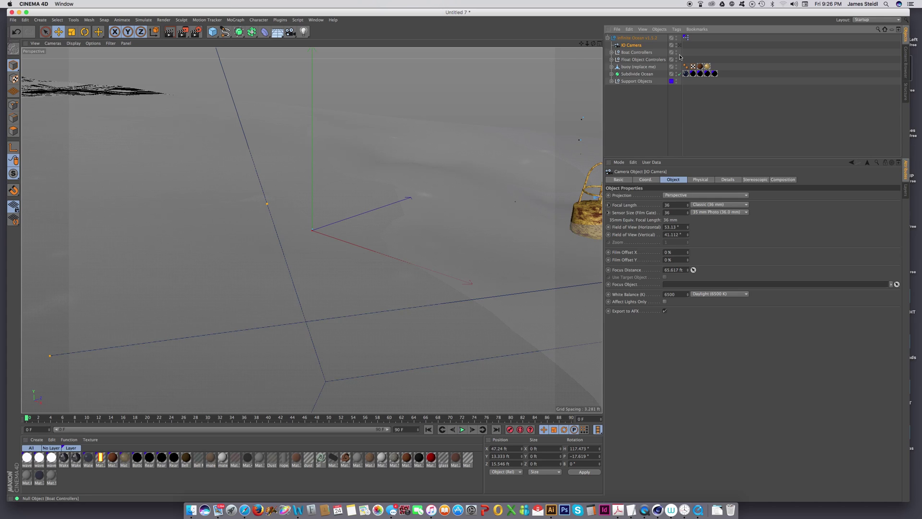
left_click(679, 45)
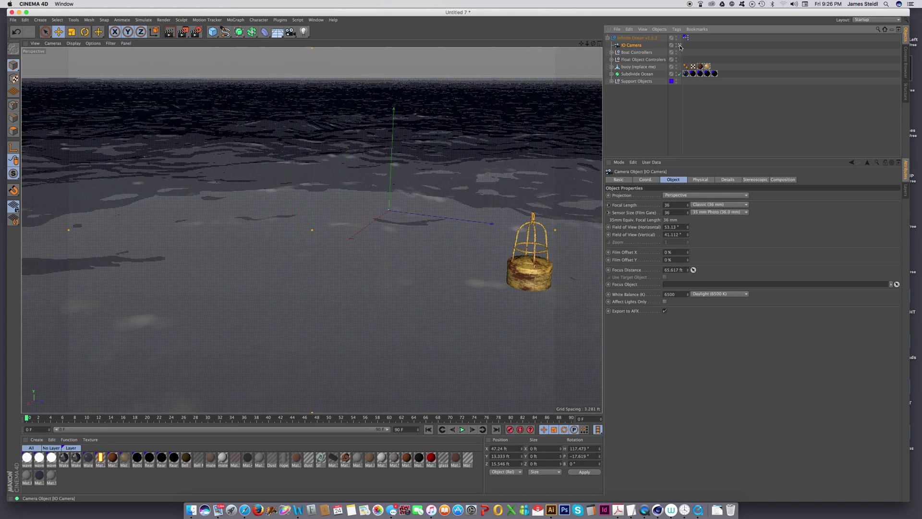
left_click_drag(284, 181, 401, 175, "alt")
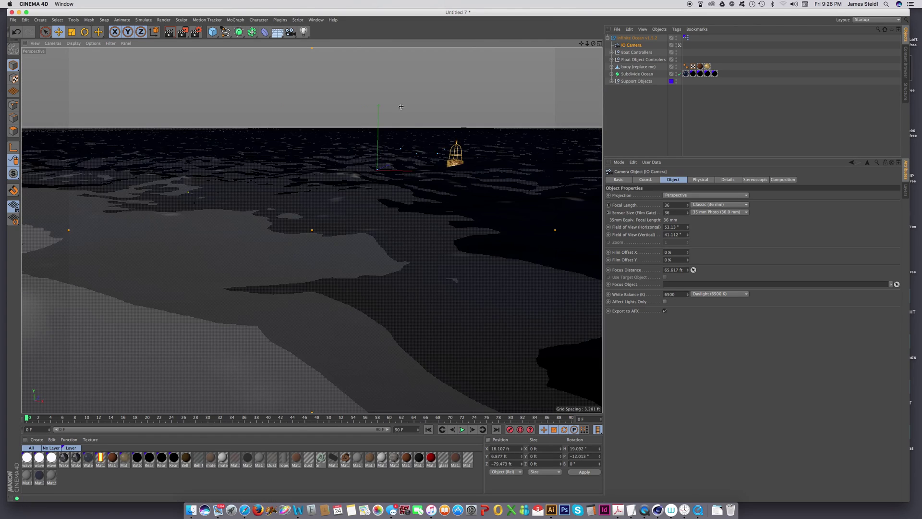
middle_click_drag(312, 230, 280, 185, "alt")
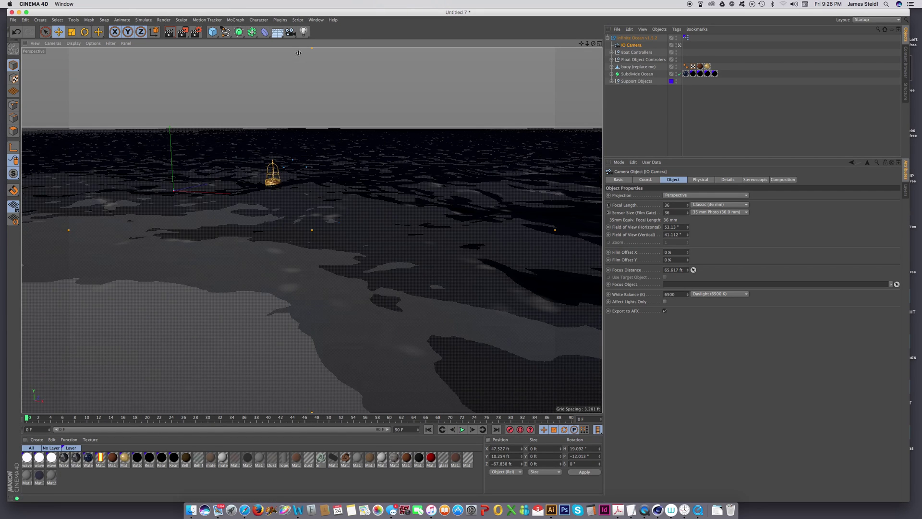
Add a Physical Sky object to the ocean scene
left_click(277, 32)
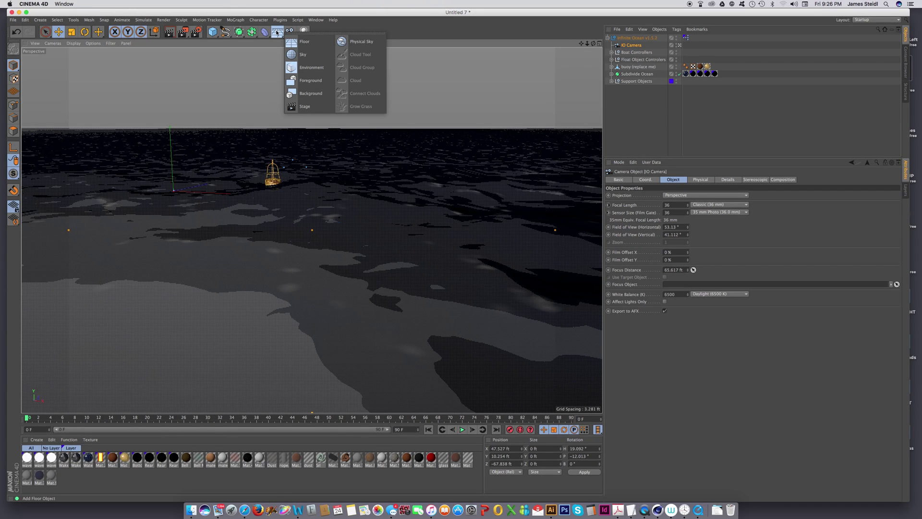
left_click(366, 42)
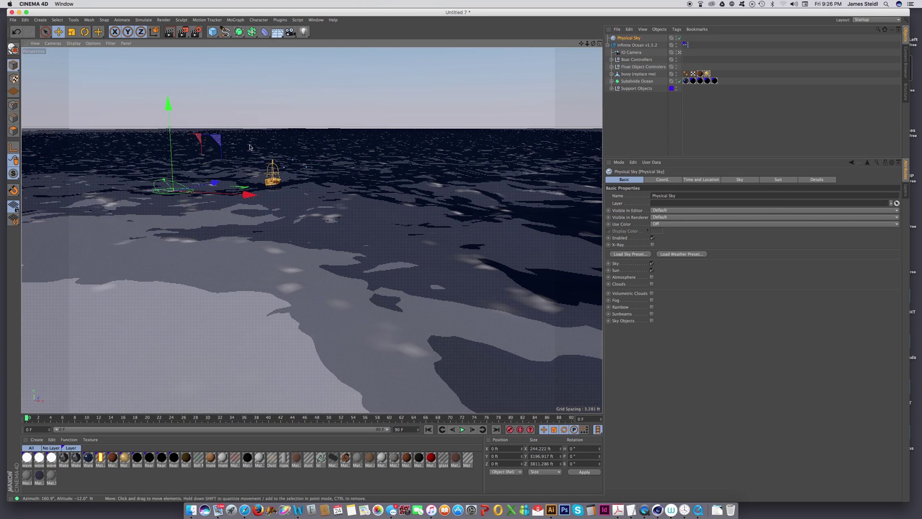
Move the camera closer to the buoy and preview it in an interactive render region, switching the region off when done
mouse_move(249, 145)
right_mouse_down("alt")
mouse_move(294, 151)
mouse_move(247, 146)
right_mouse_up("alt")
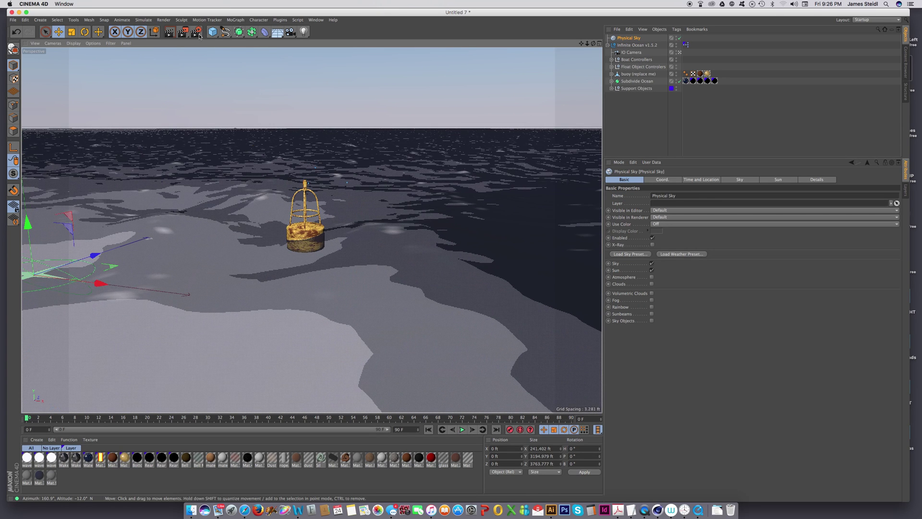
left_click(196, 32)
left_click(224, 135)
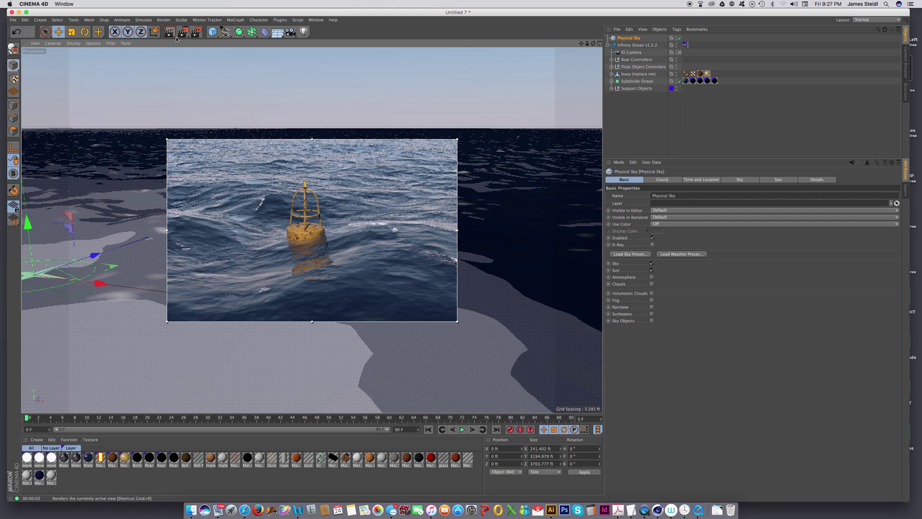
left_click_drag(183, 32, 210, 140)
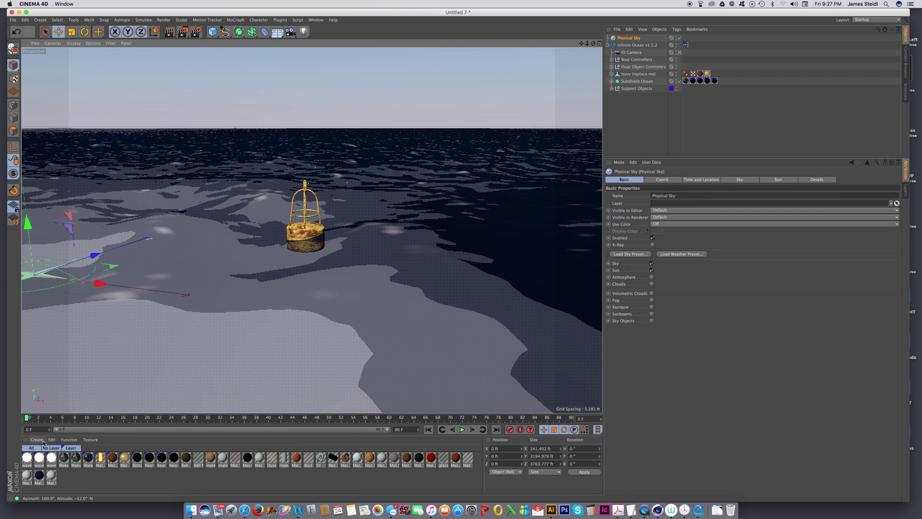
Create a new material, disable its Reflectance channel and enable its Luminance channel
left_click(37, 440)
left_click(54, 375)
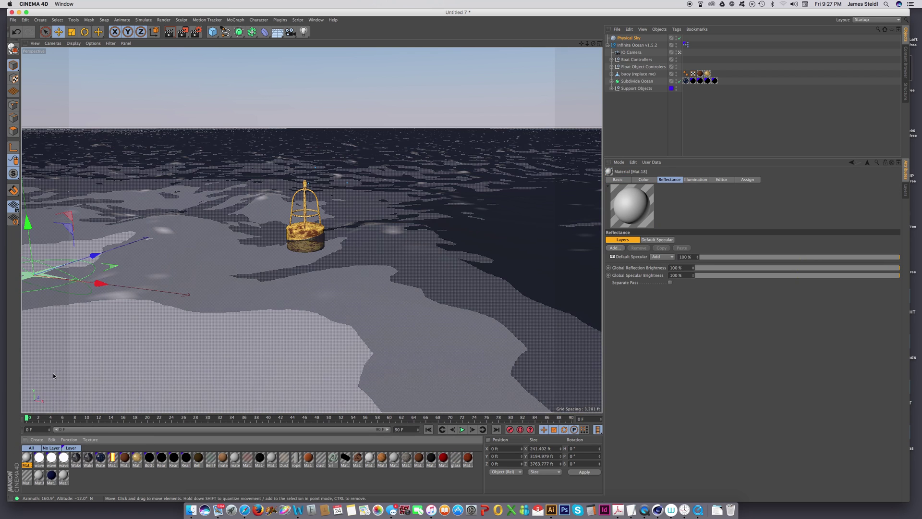
double_click(27, 458)
left_click_drag(219, 145, 308, 151)
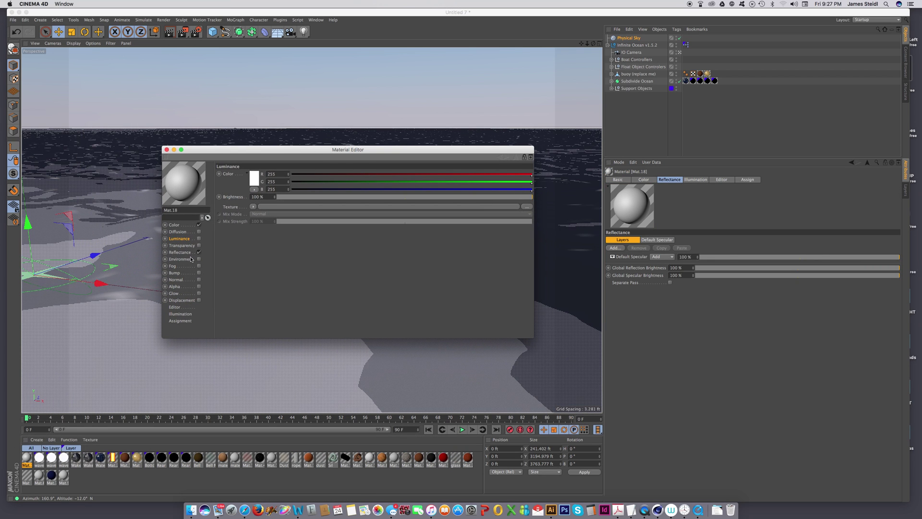
left_click(199, 252)
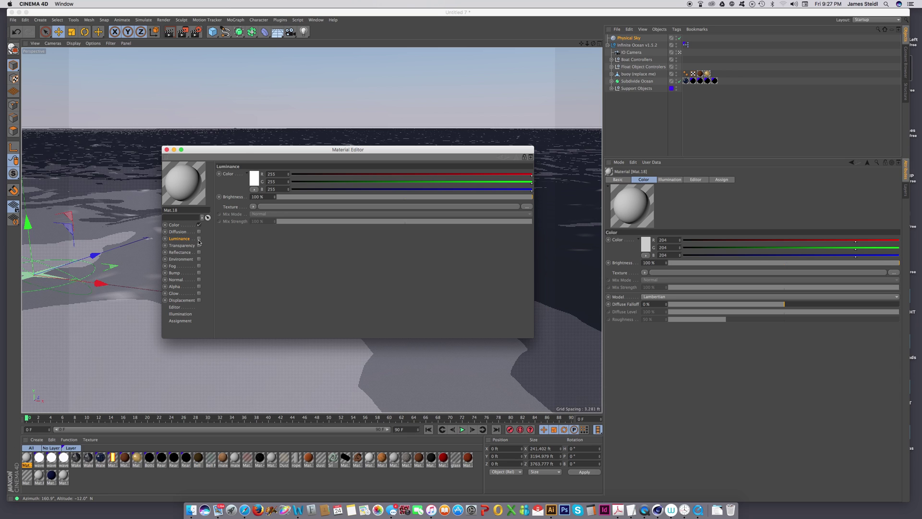
left_click(199, 238)
Load 39MidDayLayered.hdr as the material's Luminance texture without copying the image to the project location
left_click(253, 207)
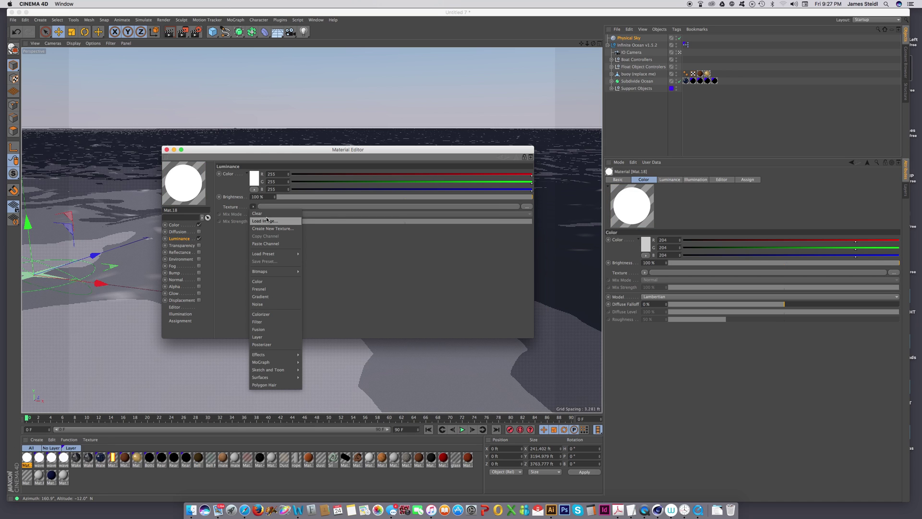
left_click(267, 221)
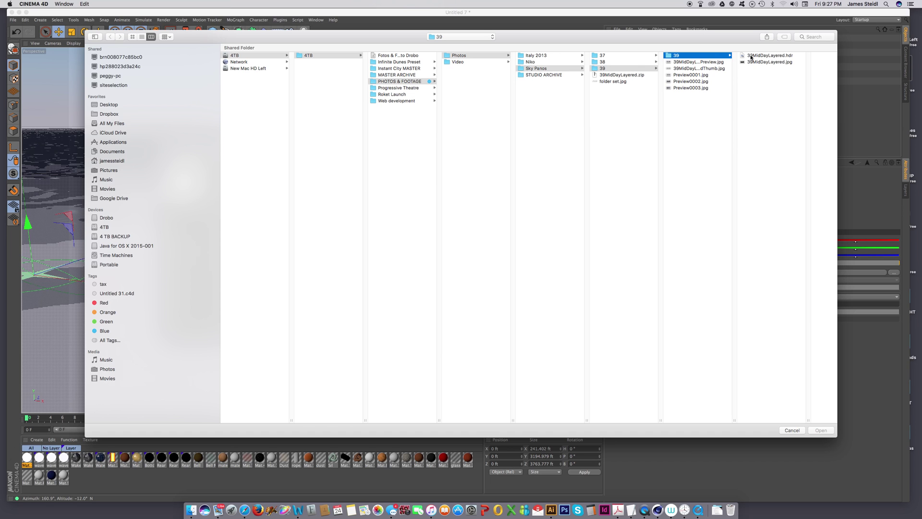
double_click(771, 56)
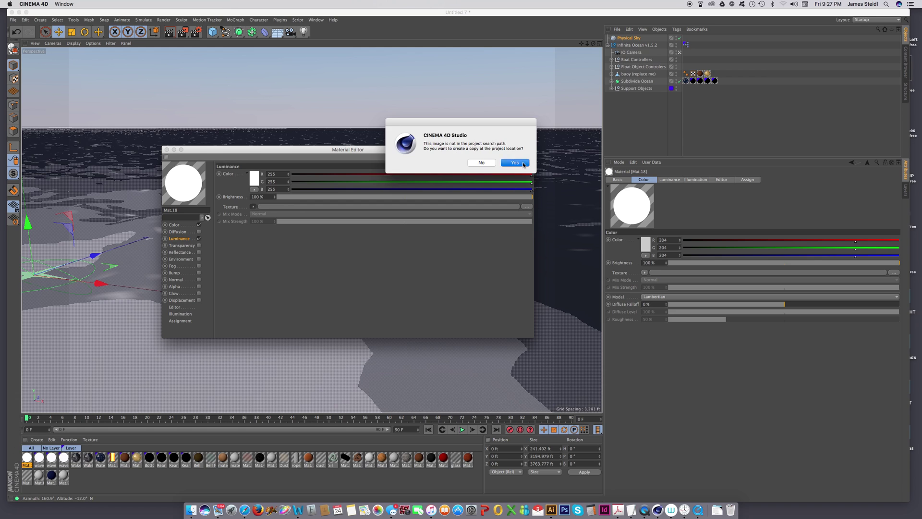
left_click(481, 162)
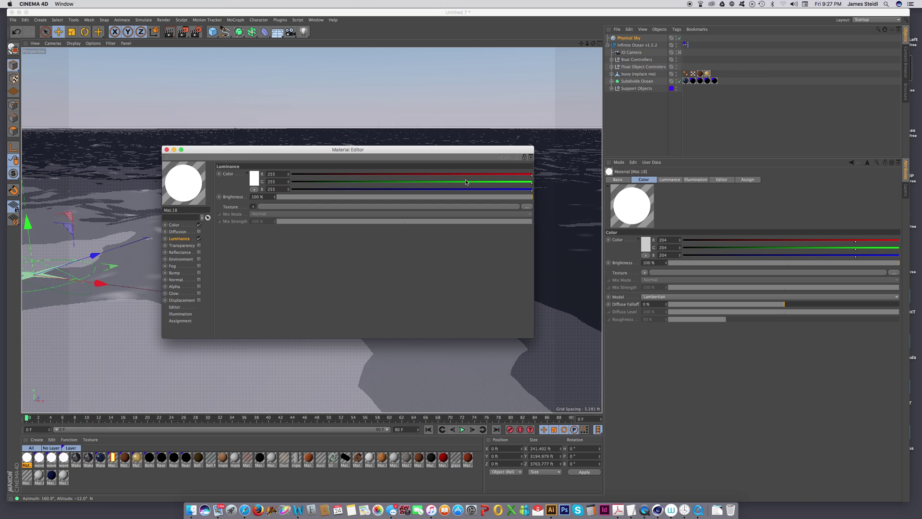
Copy the Luminance texture channel and paste it into the material's Color channel texture
left_click(253, 207)
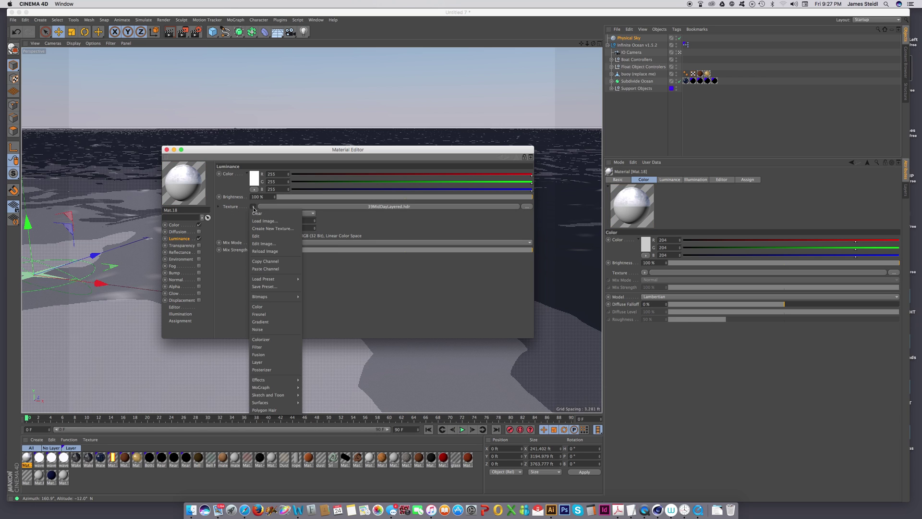
left_click(265, 261)
left_click(184, 226)
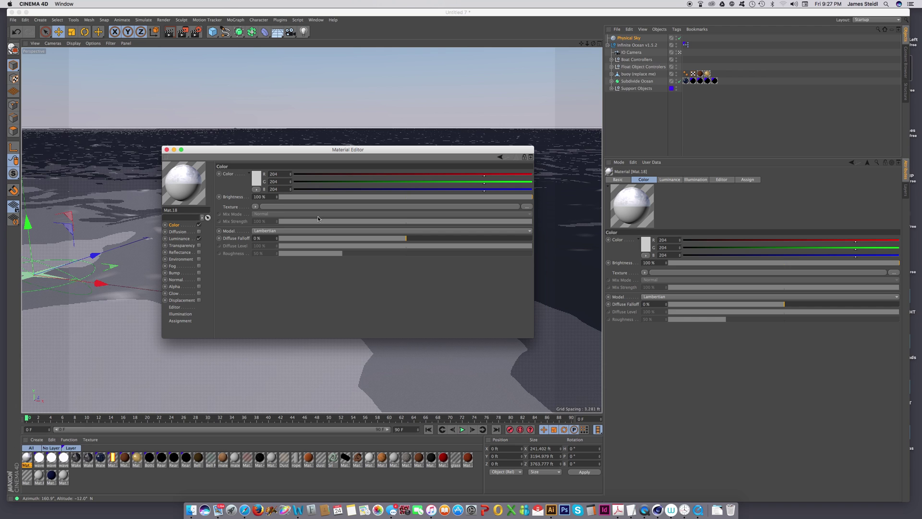
left_click(255, 207)
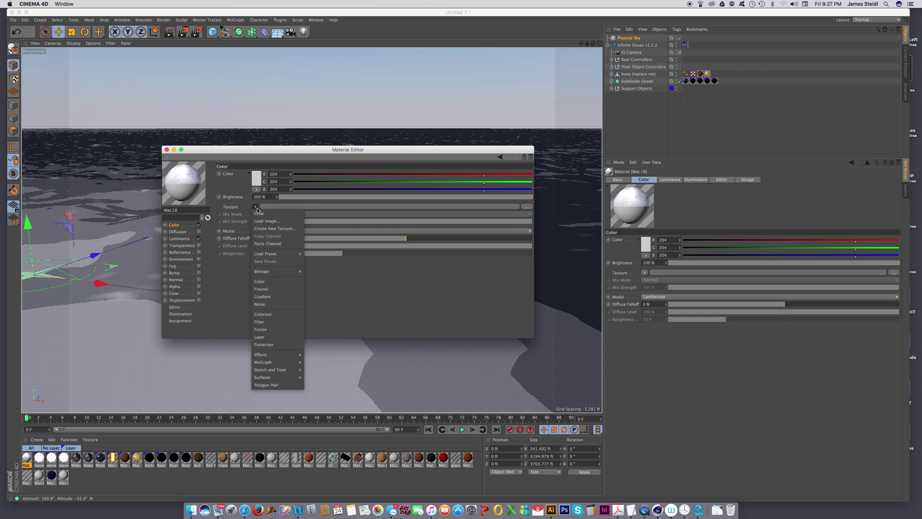
left_click(268, 243)
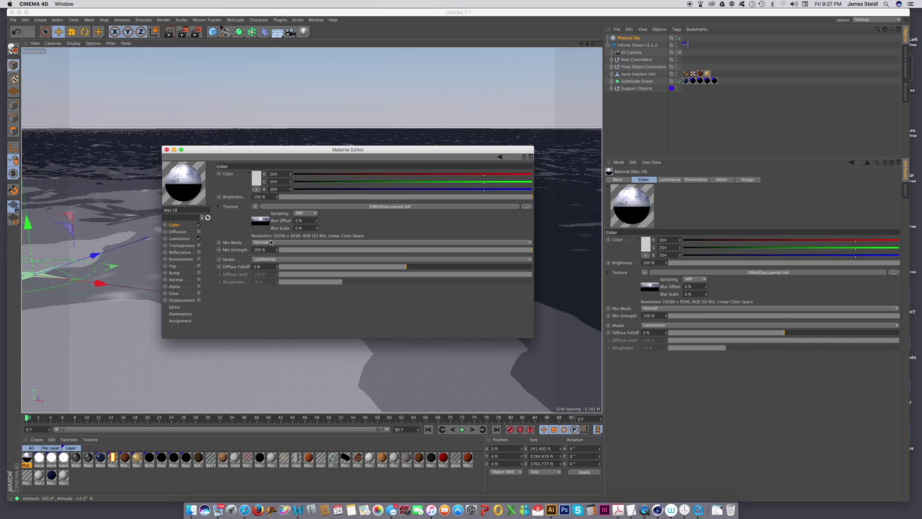
left_click(179, 239)
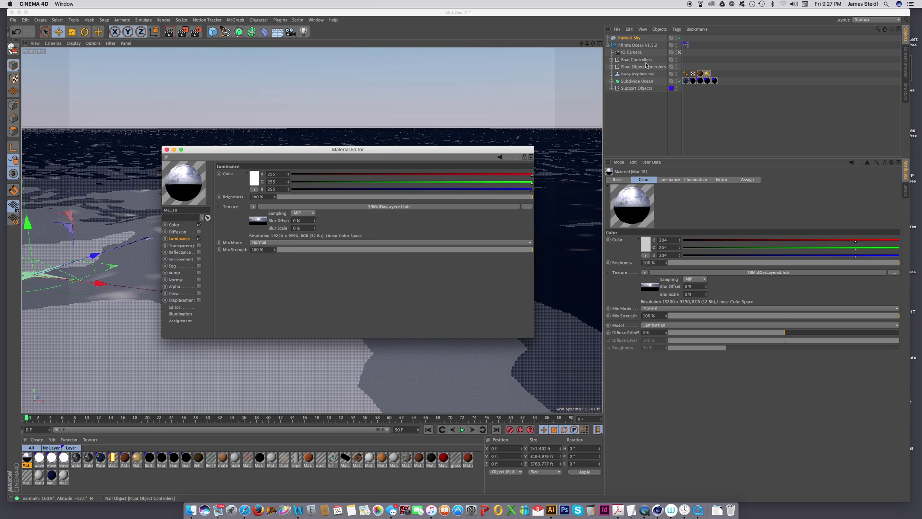
Replace the Physical Sky with a standard Sky object and apply the HDR-textured material to it
left_click(655, 40)
key("Delete")
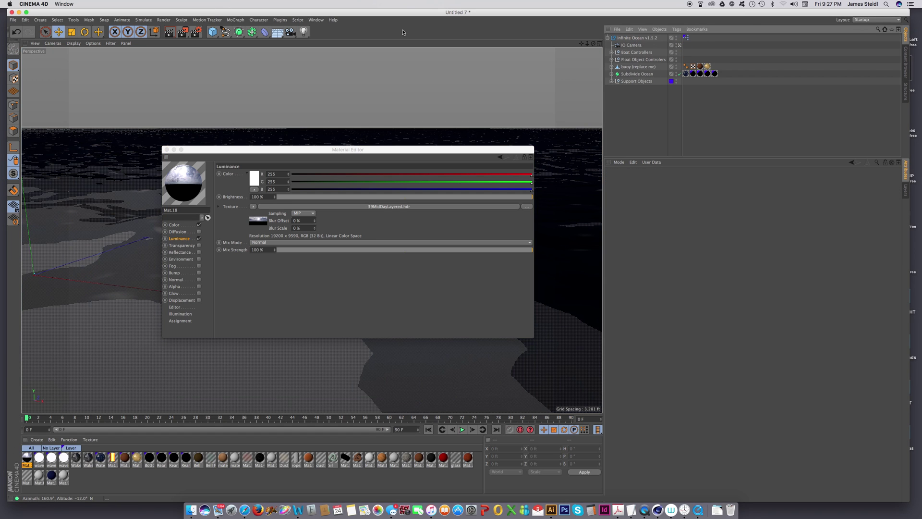
left_click(277, 32)
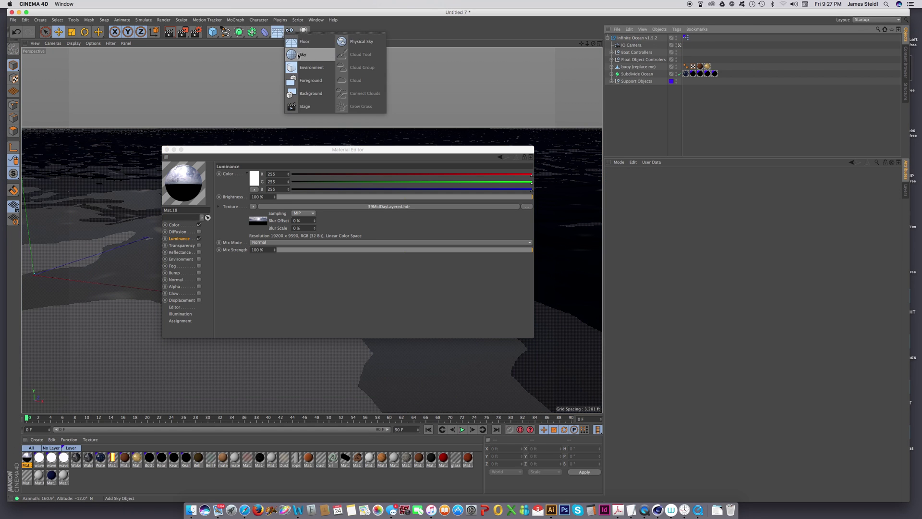
left_click(298, 56)
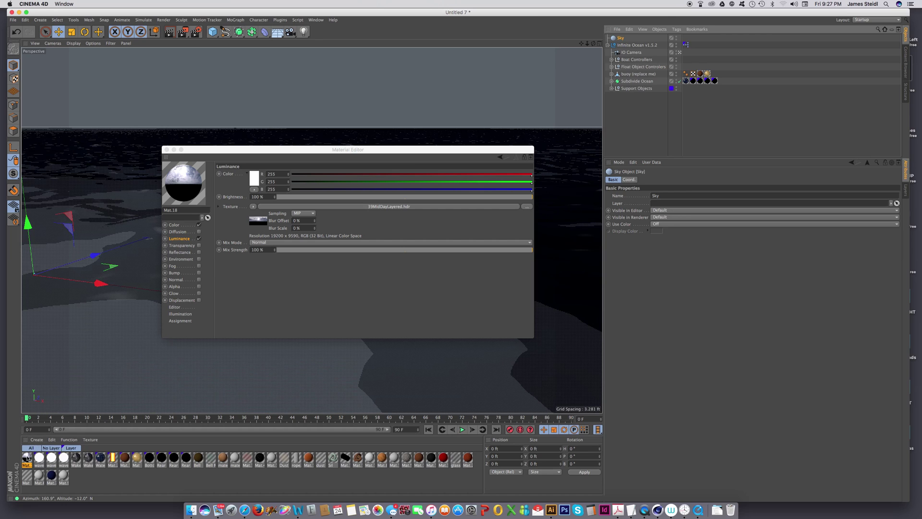
left_click_drag(27, 458, 621, 39)
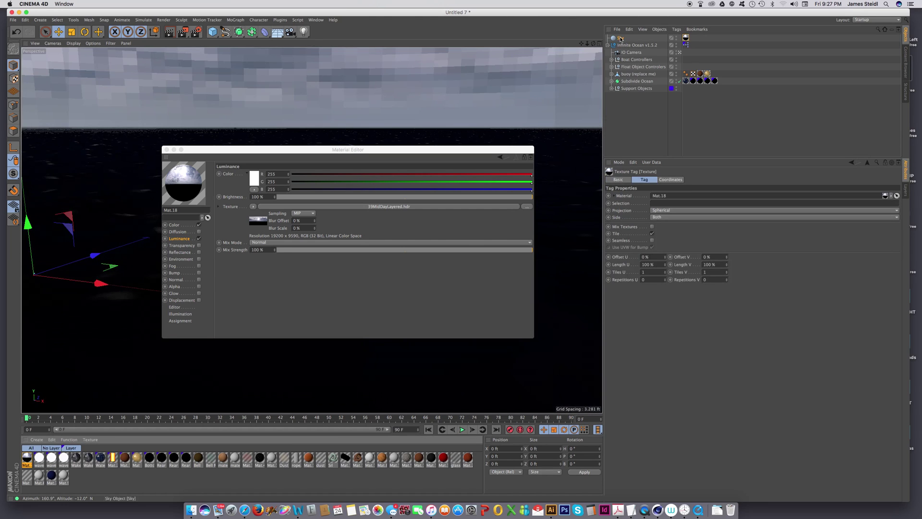
Add a Compositing tag to the Sky object and disable its Seen by Camera option
right_click(622, 38)
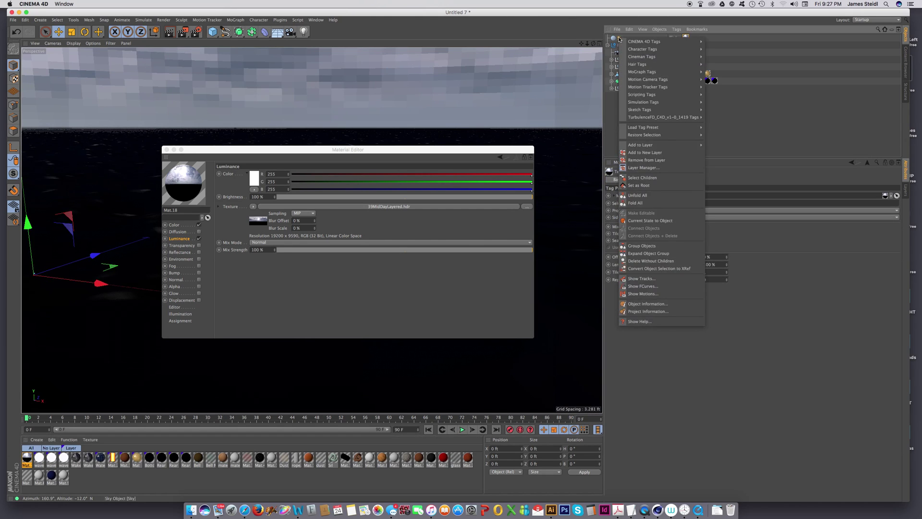
mouse_move(633, 41)
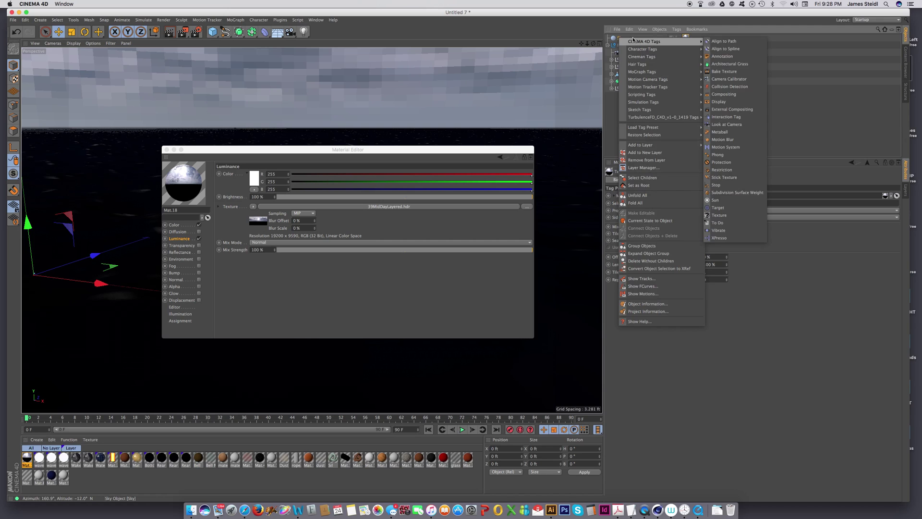
left_click(724, 94)
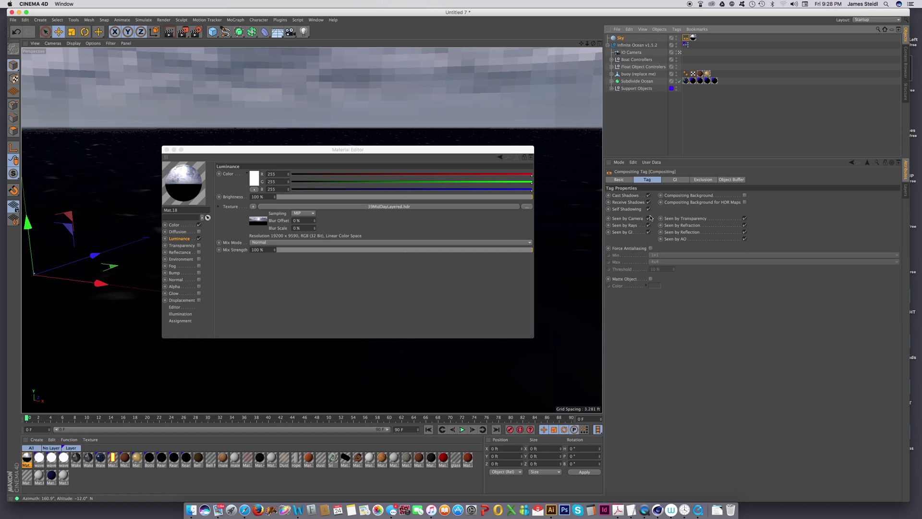
left_click(649, 218)
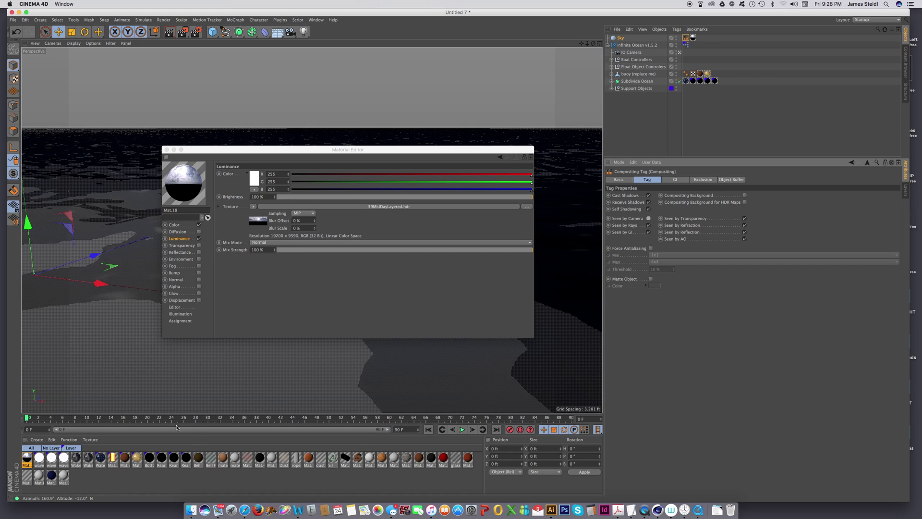
Create a new material and load 39MidDayLayered.jpg as its Color texture, accepting a copy at the project location
left_click(40, 441)
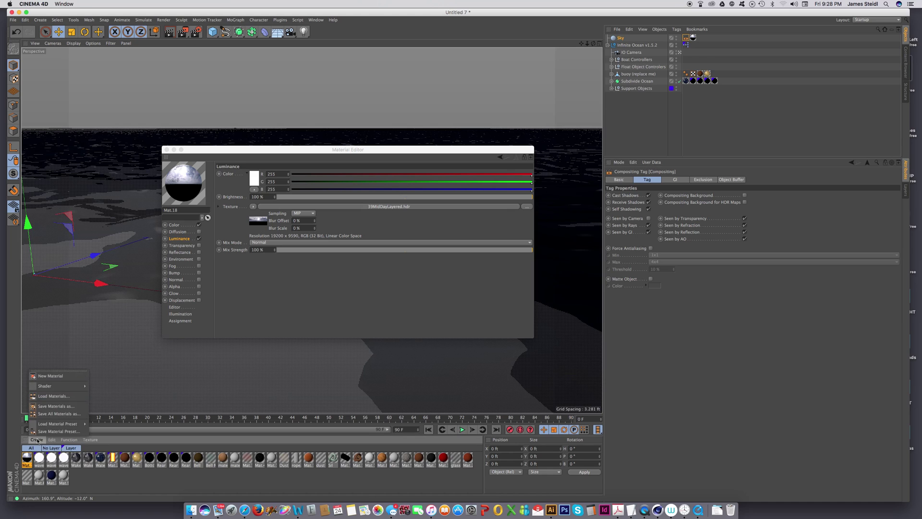
left_click(52, 381)
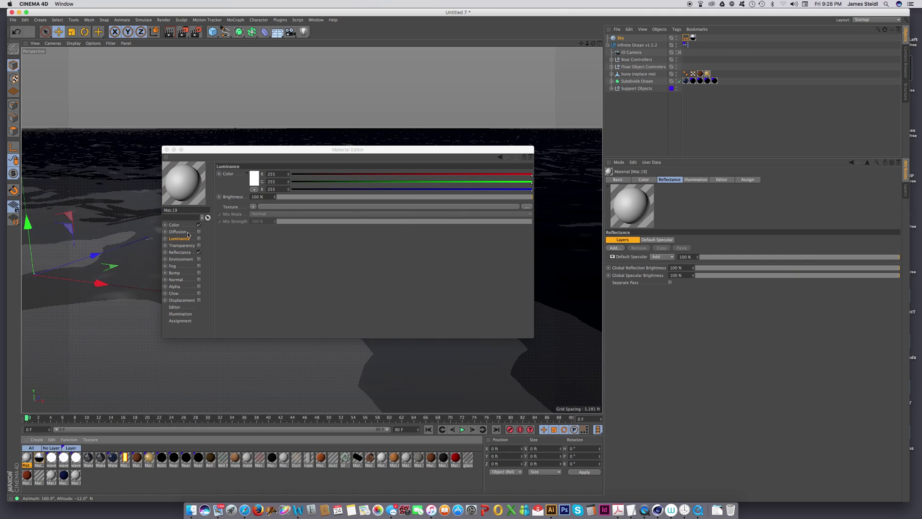
left_click(180, 225)
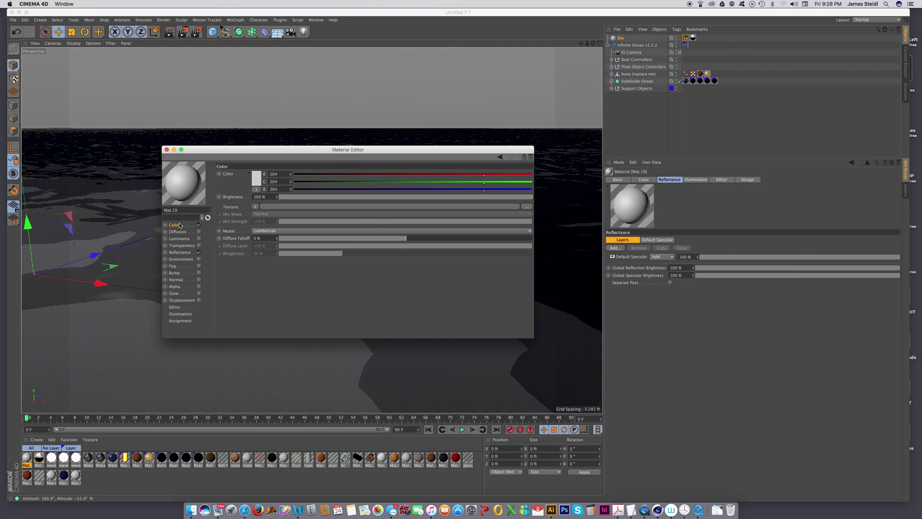
left_click(255, 207)
left_click(269, 219)
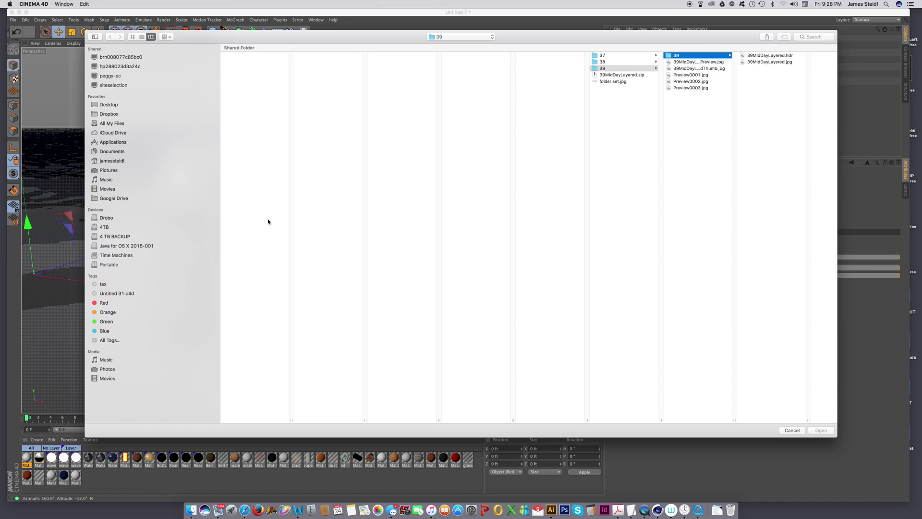
double_click(771, 62)
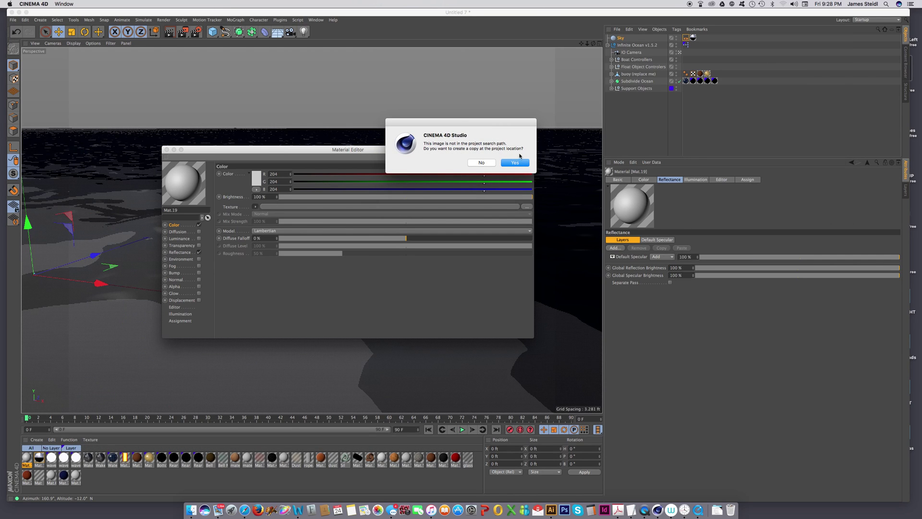
left_click(518, 162)
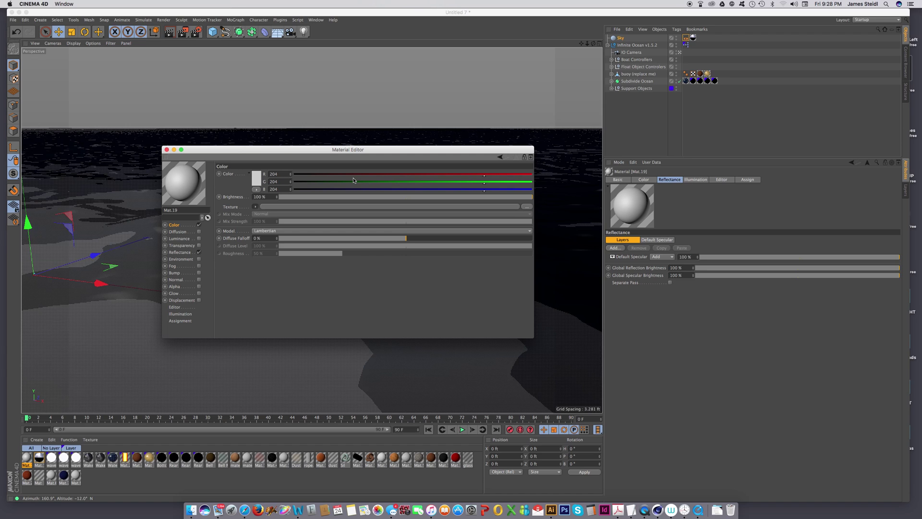
Copy the new material's Color texture channel, and switch the material from Reflectance to Luminance
left_click(255, 207)
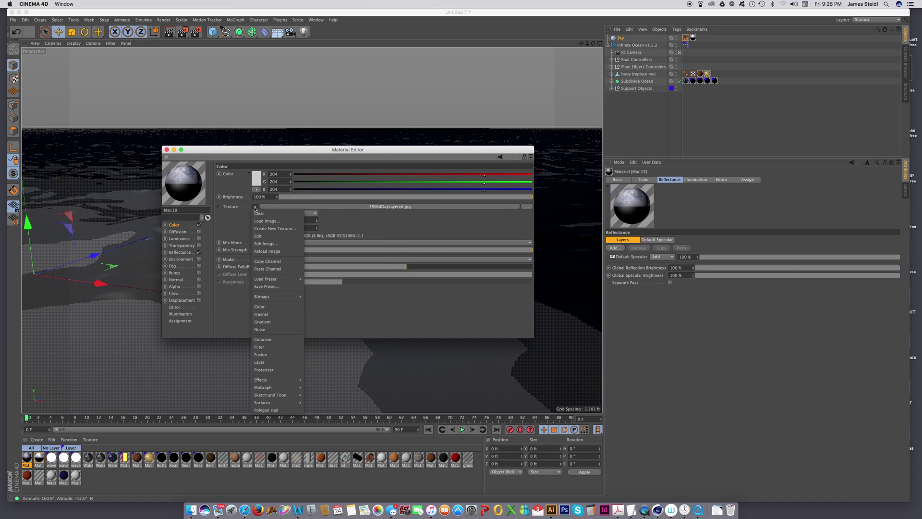
left_click(267, 261)
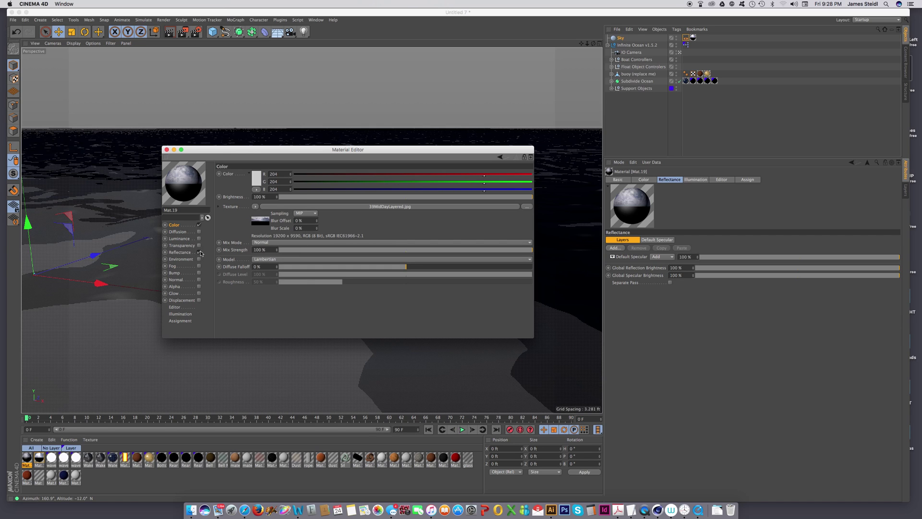
left_click(200, 253)
left_click(199, 246)
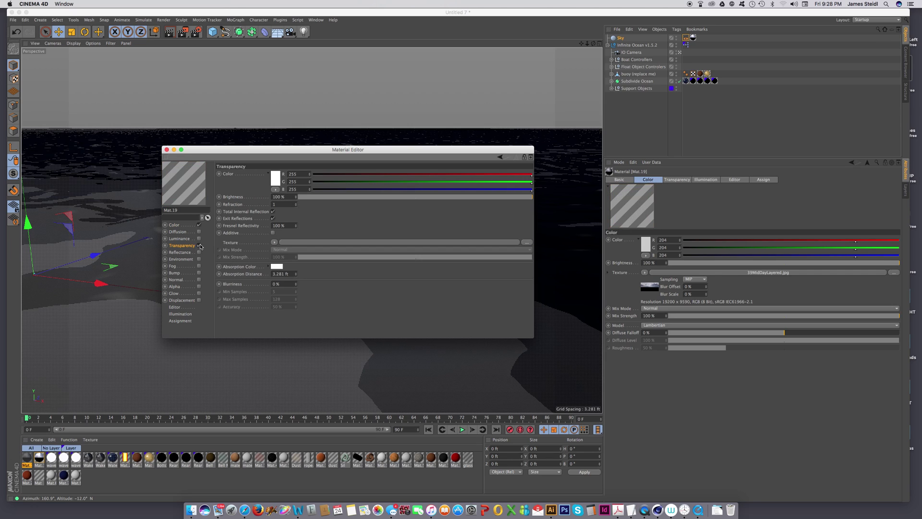
left_click(200, 246)
left_click(199, 239)
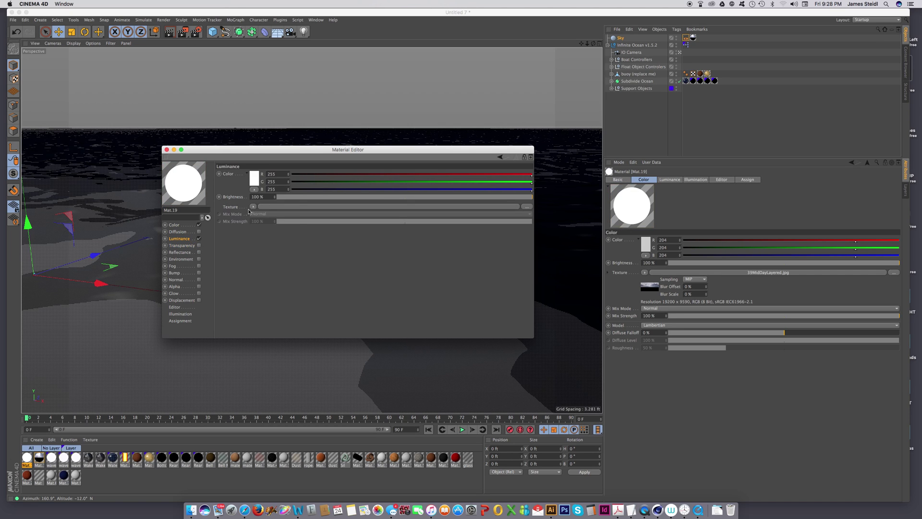
Paste the copied texture into the Luminance channel and set its Mix Mode to Multiply
left_click(254, 207)
left_click(266, 244)
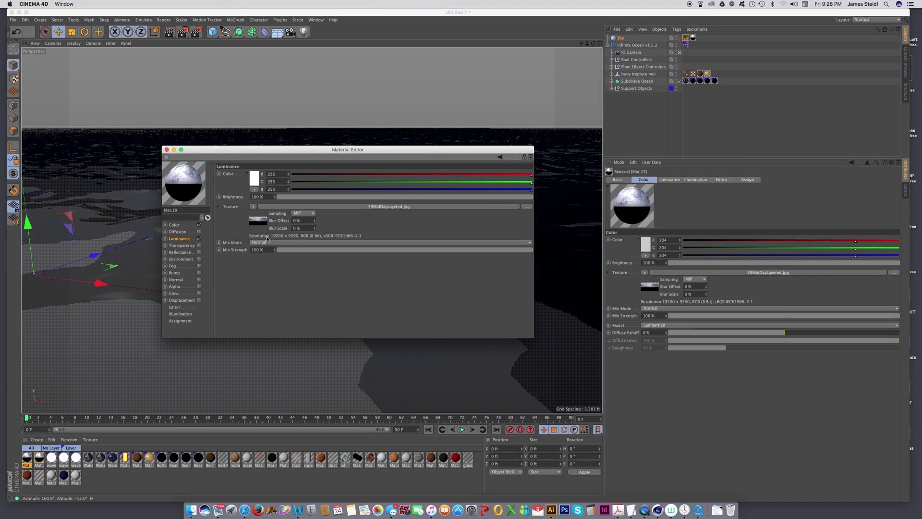
left_click(269, 243)
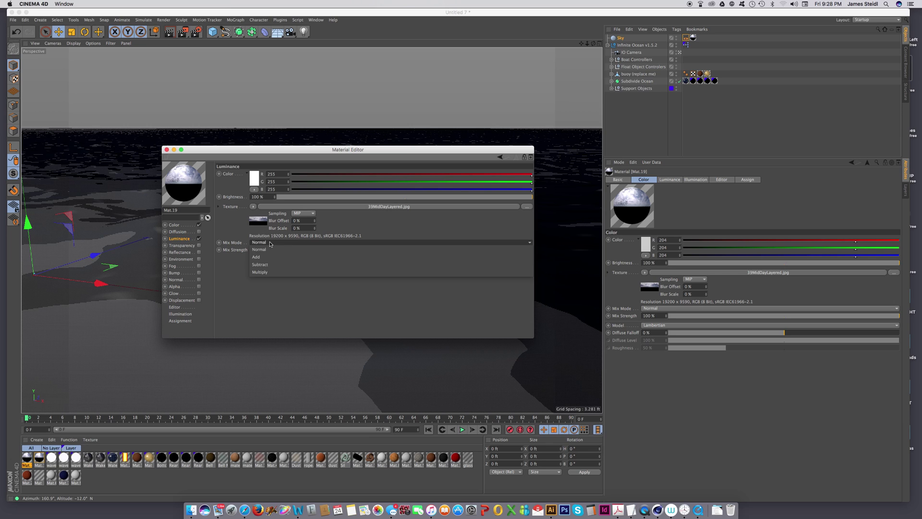
left_click(272, 272)
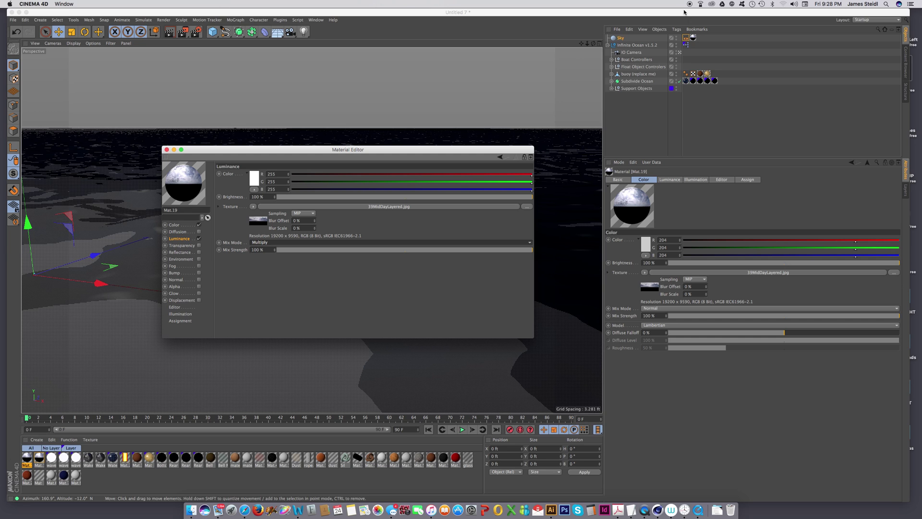
Add a second Sky object carrying the JPG-textured material and a Compositing tag
left_click_drag(280, 34, 296, 56)
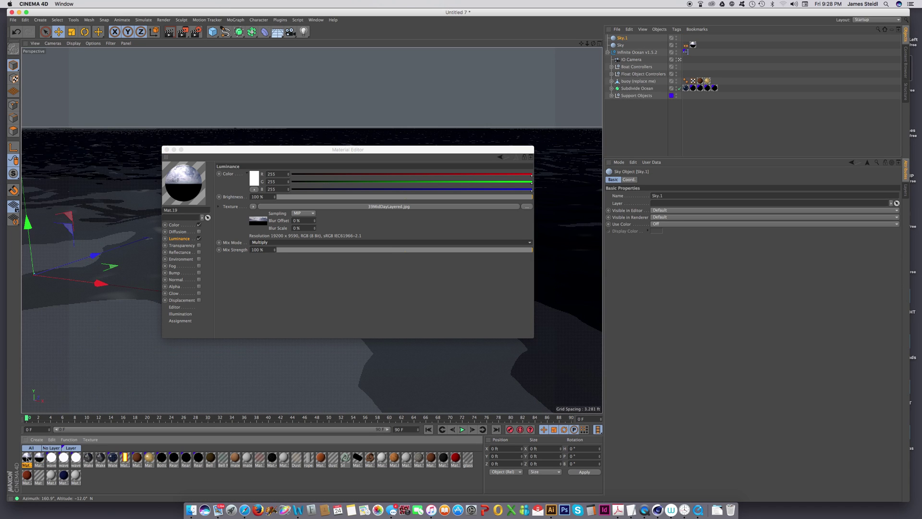
left_click_drag(27, 458, 621, 40)
right_click(623, 40)
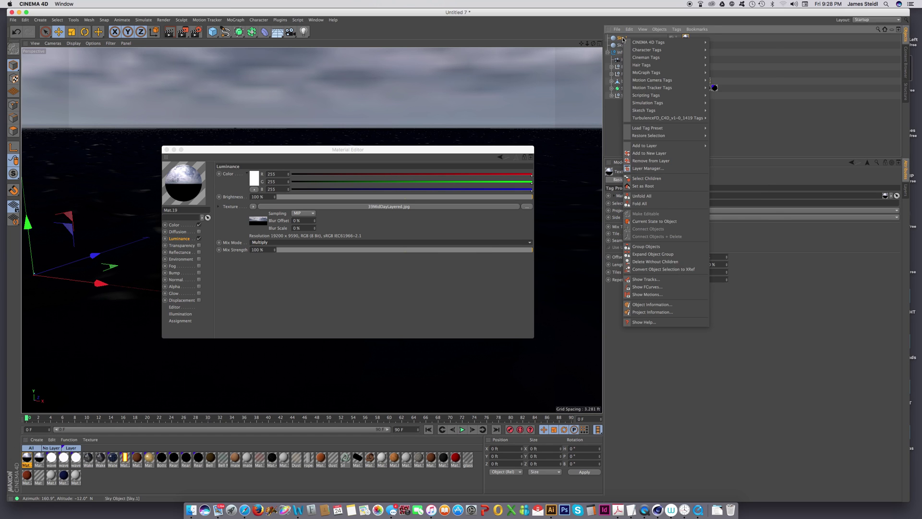
mouse_move(638, 43)
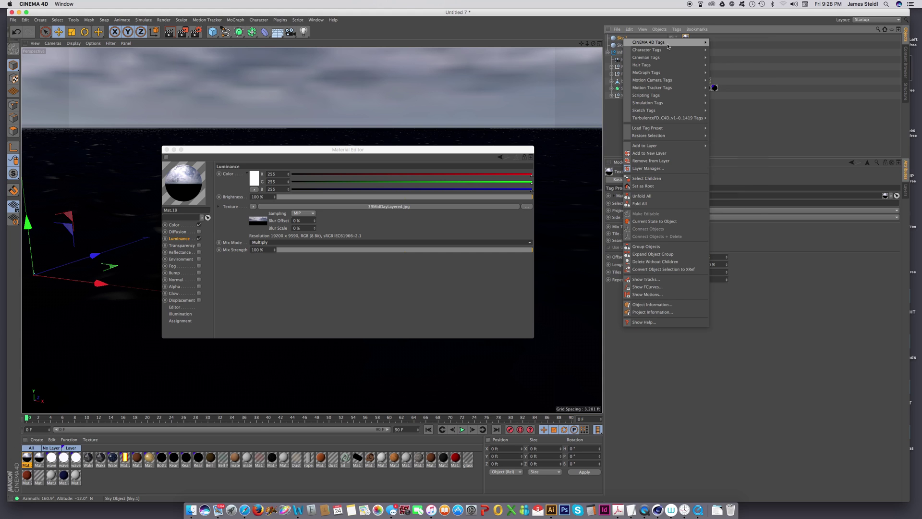
left_click(743, 95)
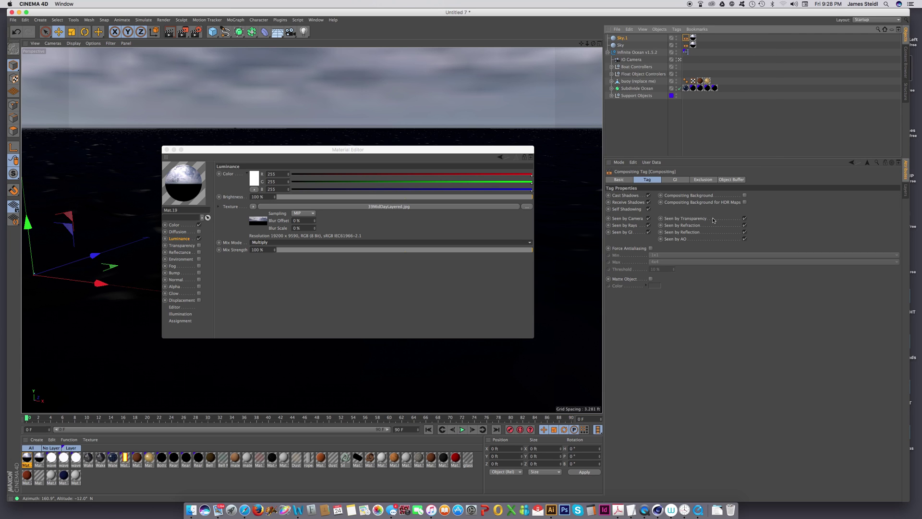
In the second sky's Compositing tag, disable Cast Shadows, Receive Shadows, Seen by Rays, Seen by GI and Seen by Transparency
left_click(649, 202)
left_click(649, 195)
left_click(649, 226)
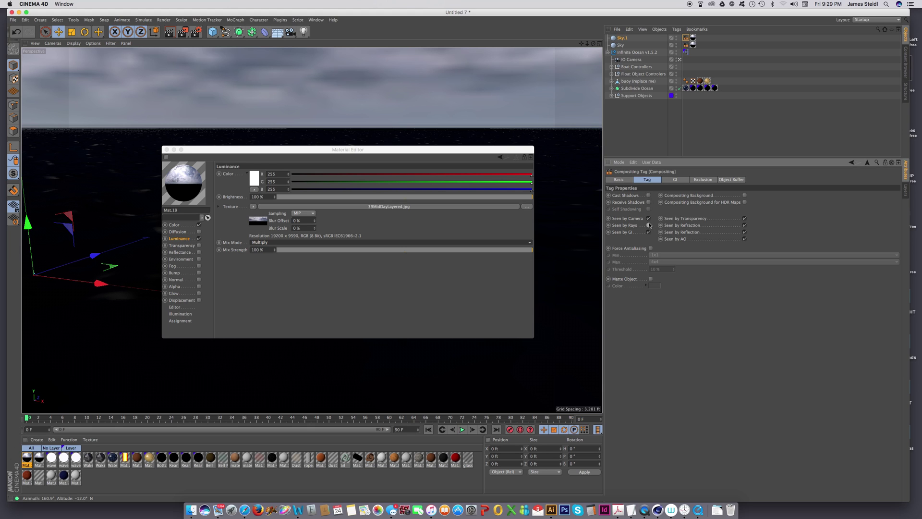
left_click(649, 232)
left_click(745, 218)
Close the Material Editor and orbit the camera to view the buoy from another side
left_click_drag(446, 151, 200, 145)
key("super+w")
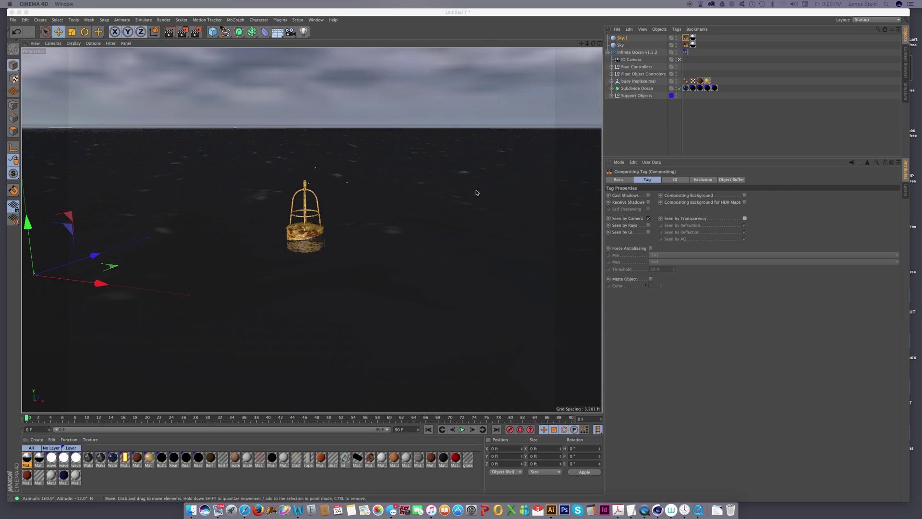
middle_click_drag(356, 170, 305, 256, "alt")
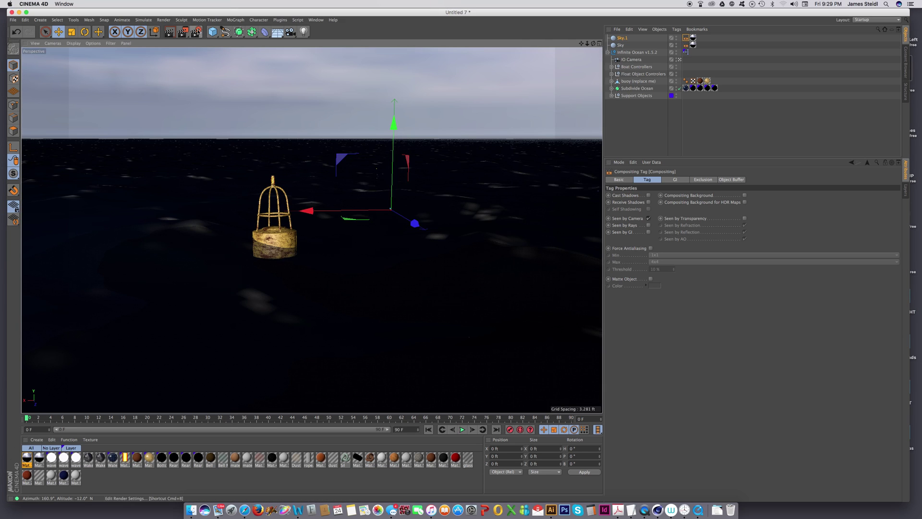
In the render settings, set the renderer to Physical and disable the Default Light option
key("super+b")
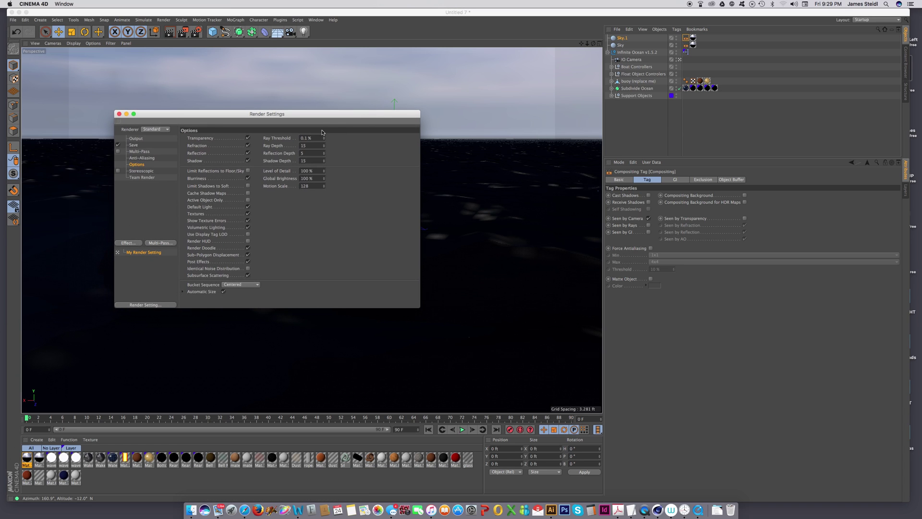
left_click(155, 129)
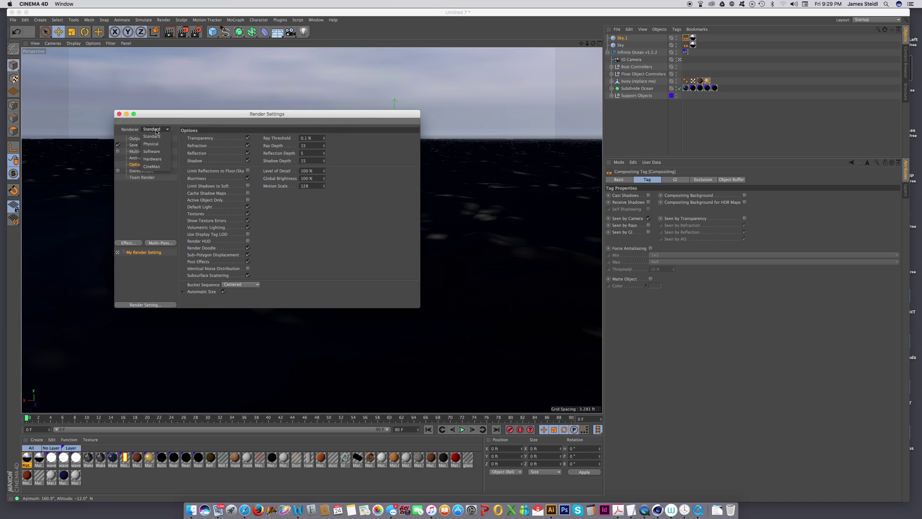
left_click(156, 147)
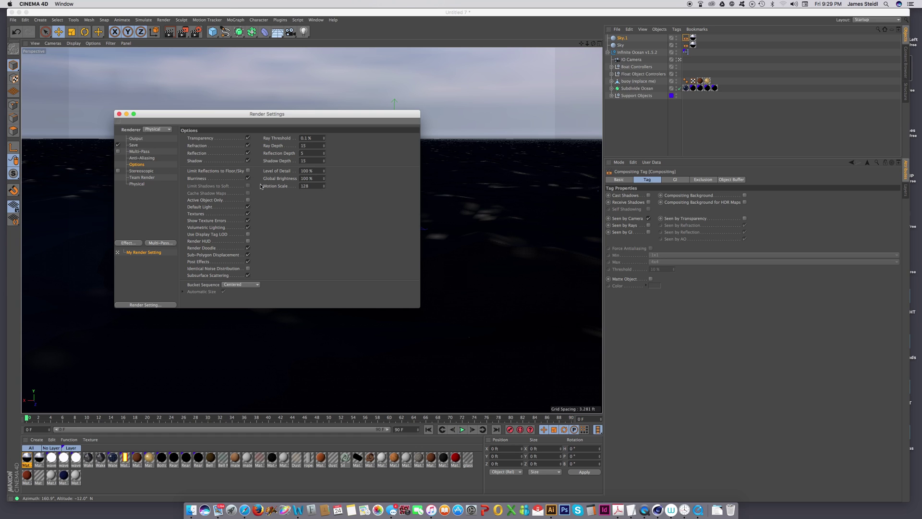
left_click(247, 207)
Add the Global Illumination effect to the render settings and set its Primary Method to Quasi-Monte Carlo (QMC)
left_click(137, 244)
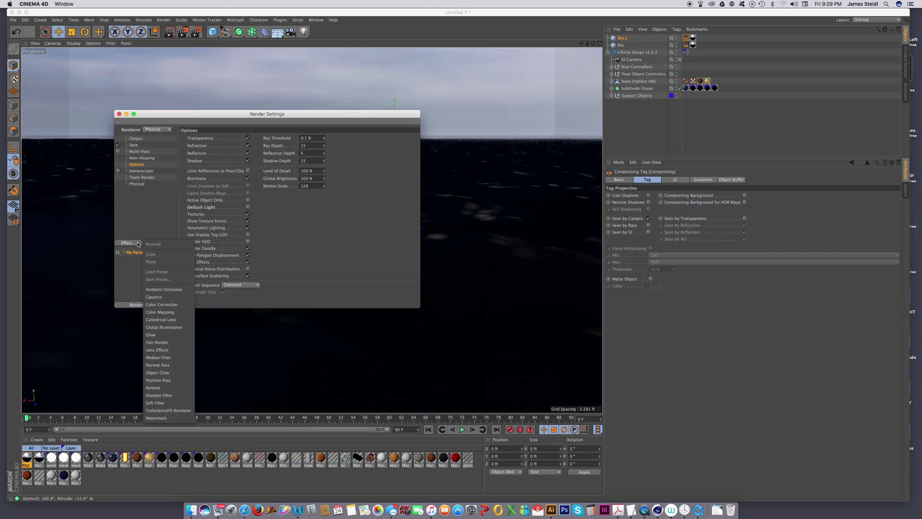
left_click(164, 327)
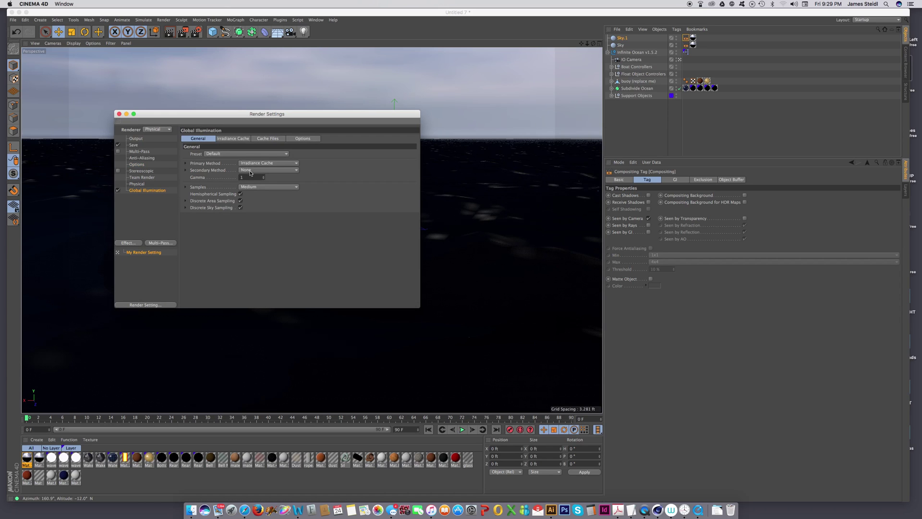
left_click(257, 163)
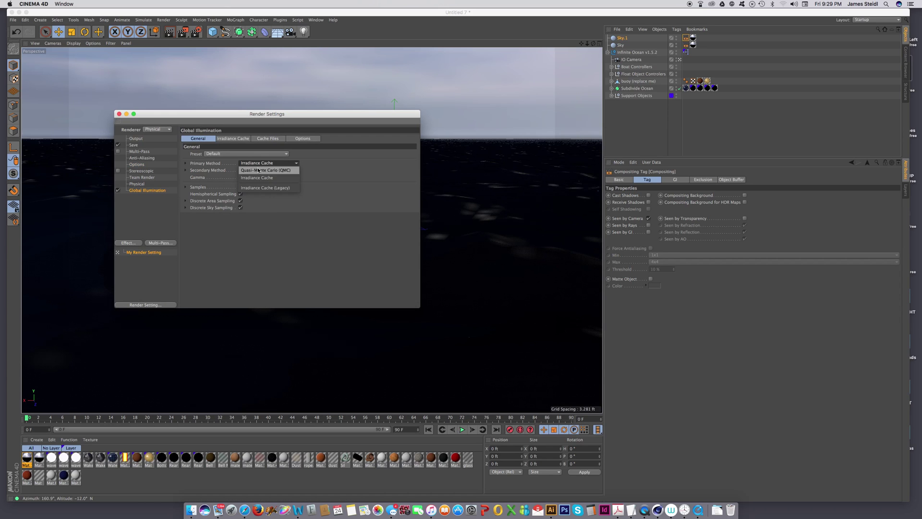
left_click(293, 172)
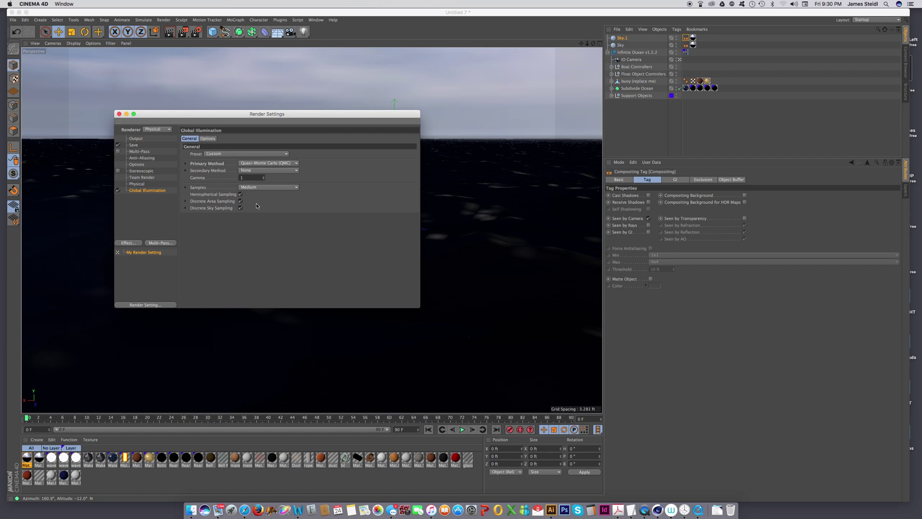
Disable Hemispherical Sampling in the Global Illumination settings and close the render settings
left_click(240, 194)
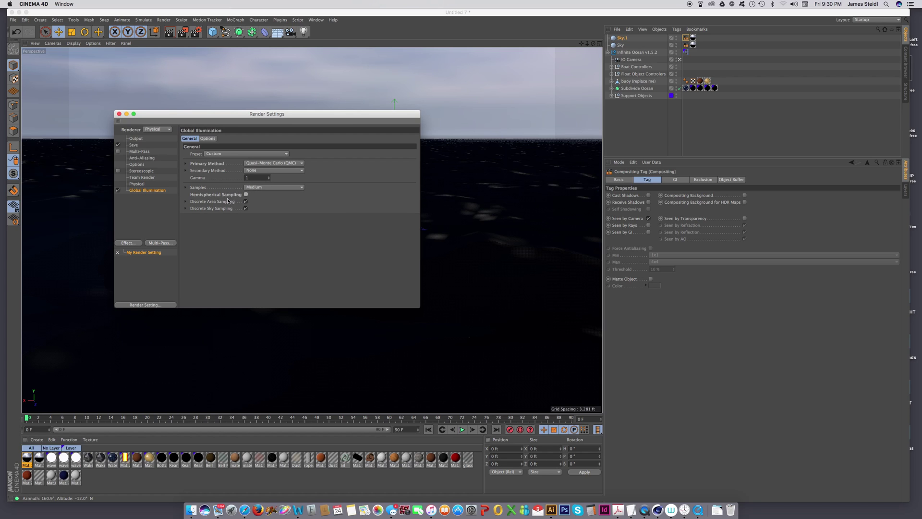
left_click(119, 114)
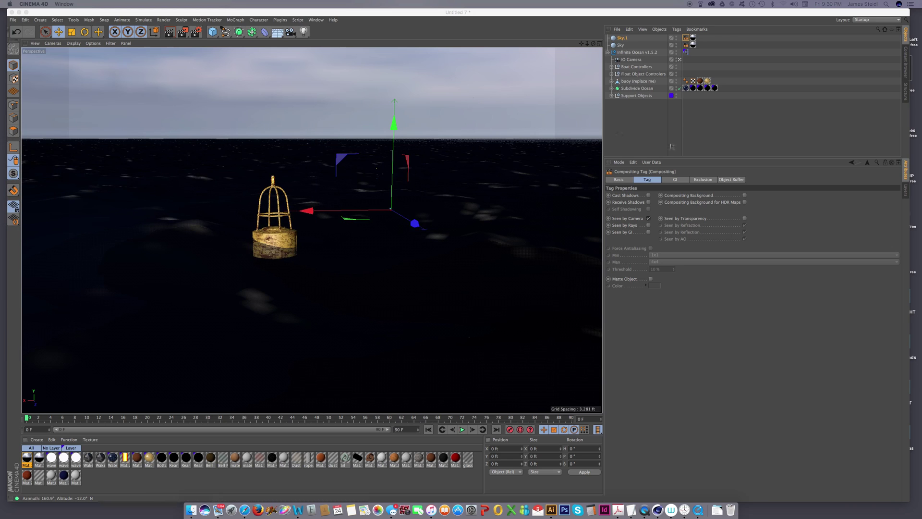
Preview the buoy and ocean with an interactive render region, extending its upper edge above the horizon
left_click(609, 125)
left_click(196, 31)
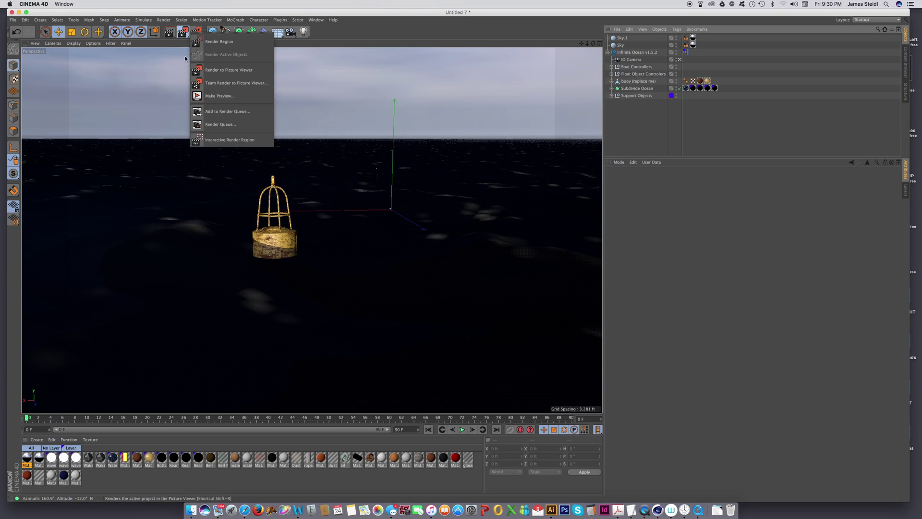
left_click(212, 139)
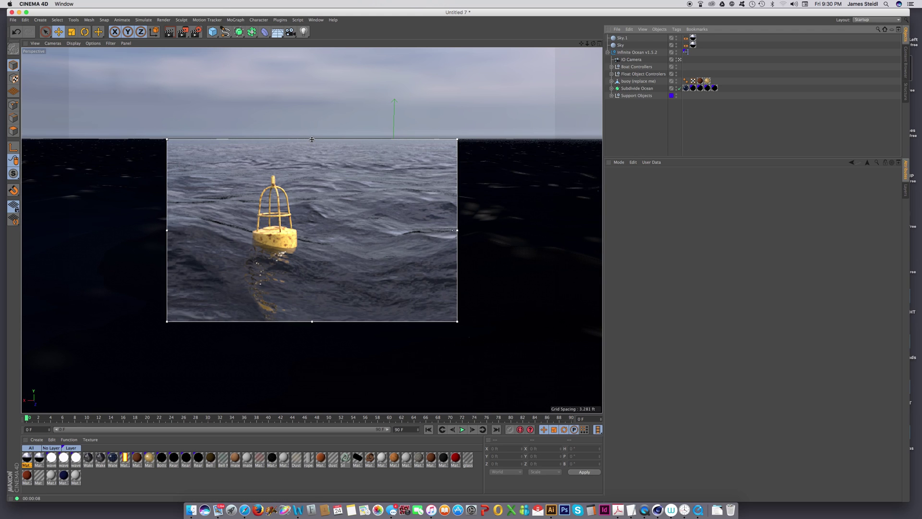
left_click_drag(312, 139, 312, 116)
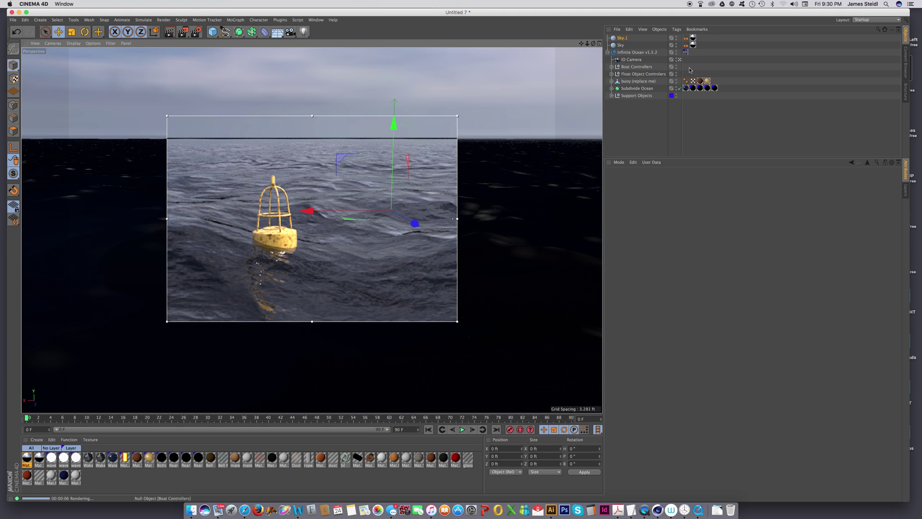
Set the Sky.1 texture tag's Length V to 101 % and turn off the interactive render region
left_click(694, 38)
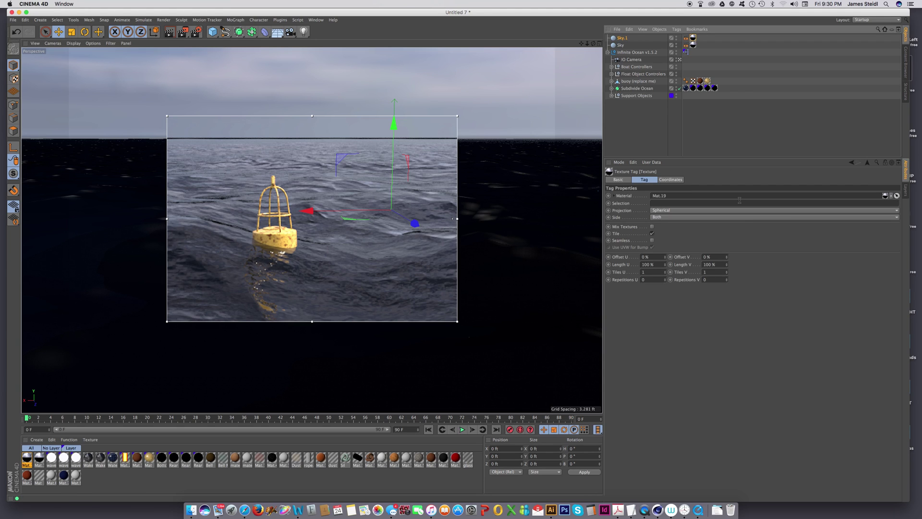
left_click(728, 264)
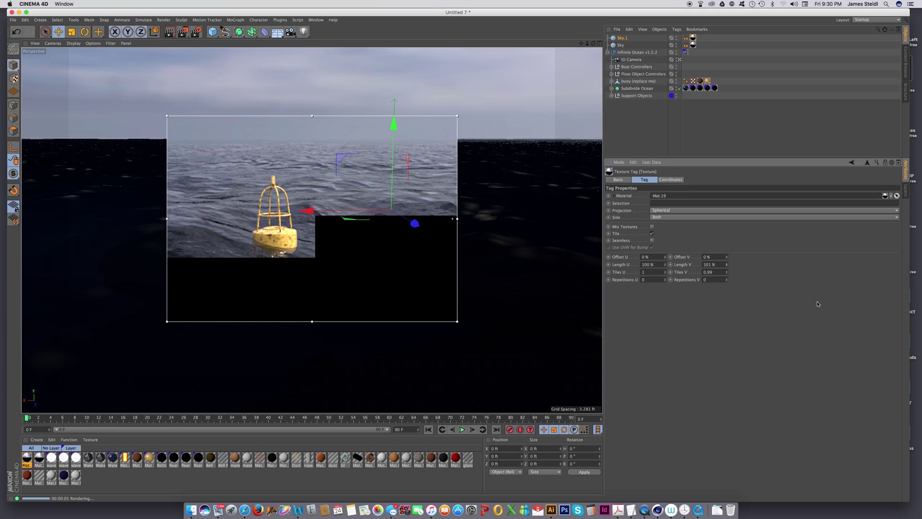
left_click_drag(193, 30, 211, 143)
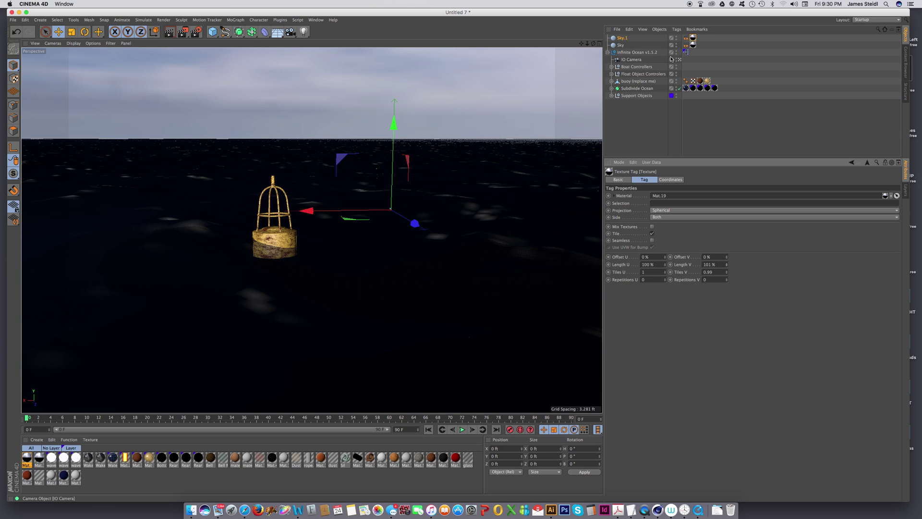
Set Swells Big (Displaced) to 17 % in the Infinite Ocean v1.5.2 wave properties
left_click(637, 58)
left_click(637, 53)
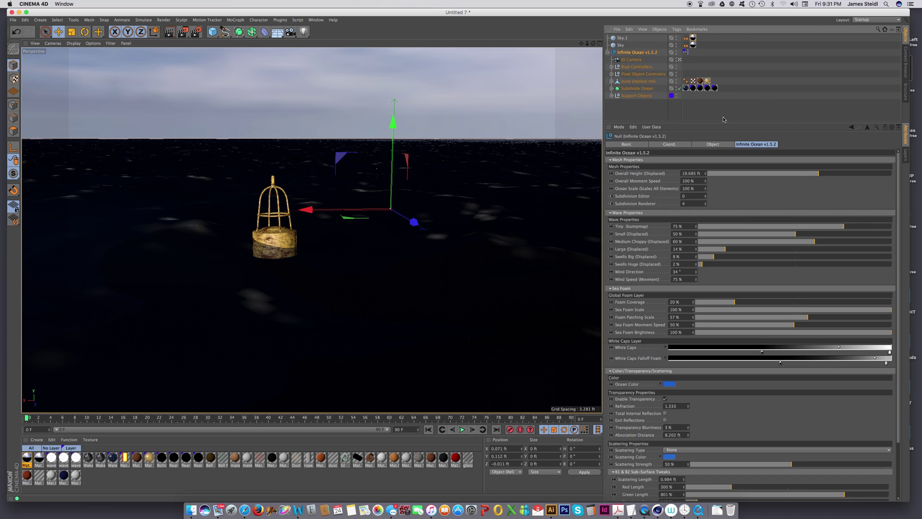
left_click_drag(720, 122, 721, 100)
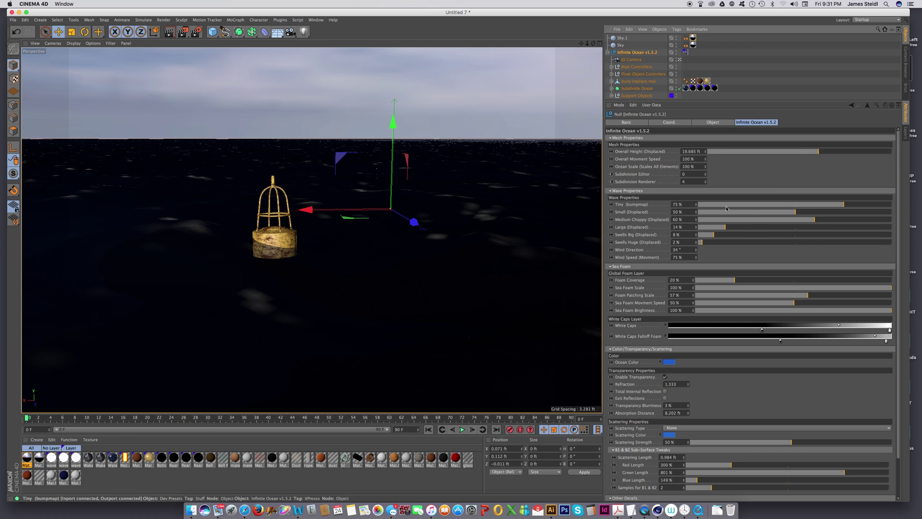
mouse_move(734, 235)
left_mouse_down()
mouse_move(772, 232)
mouse_move(732, 235)
left_mouse_up()
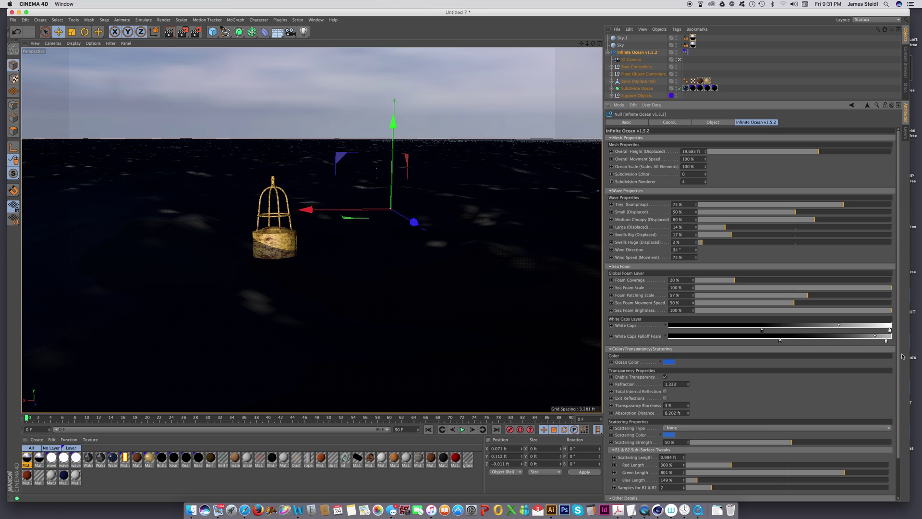
Shift the Ocean Color of the Infinite Ocean object to a cyan-blue with a hue of 197°
scroll(900, 354, "down", 3)
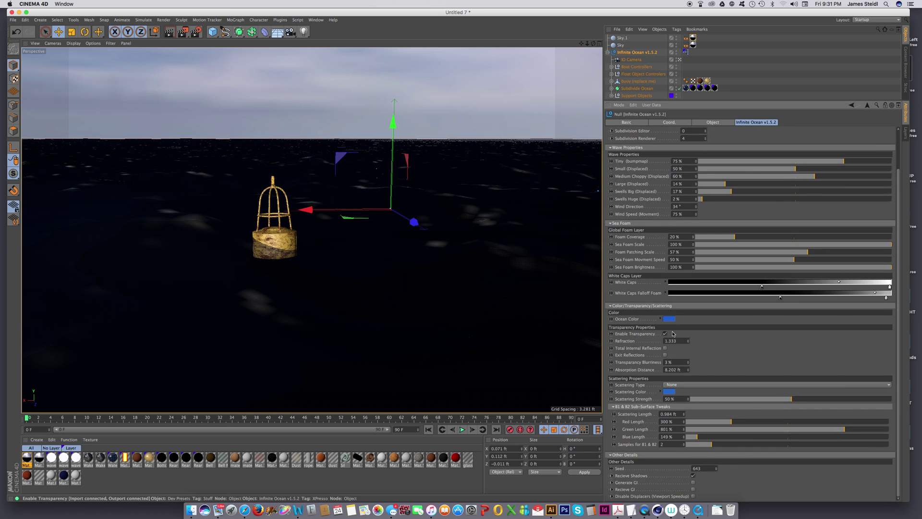
left_click(671, 320)
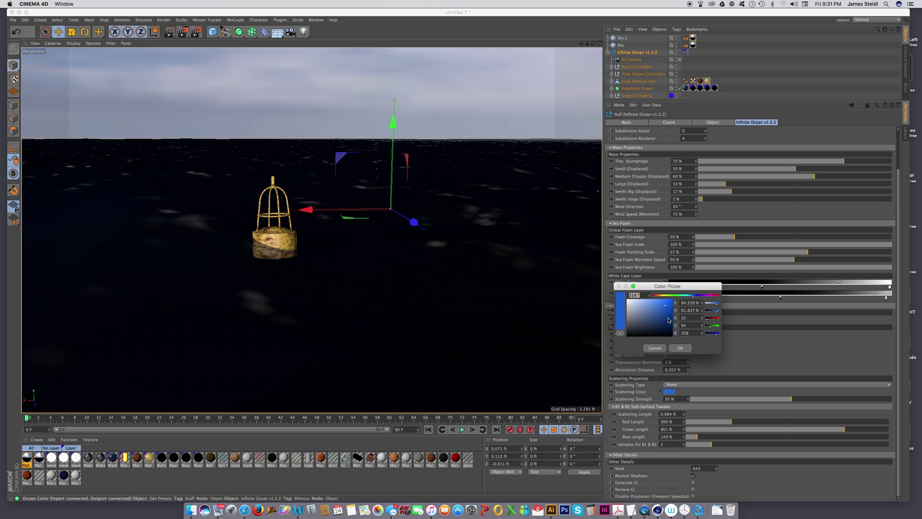
left_click(691, 296)
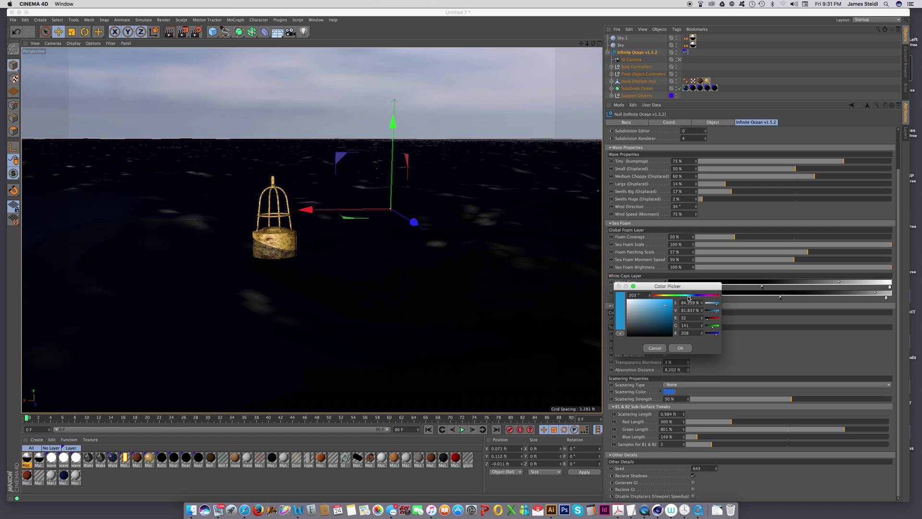
left_click(689, 297)
left_click_drag(689, 298, 690, 301)
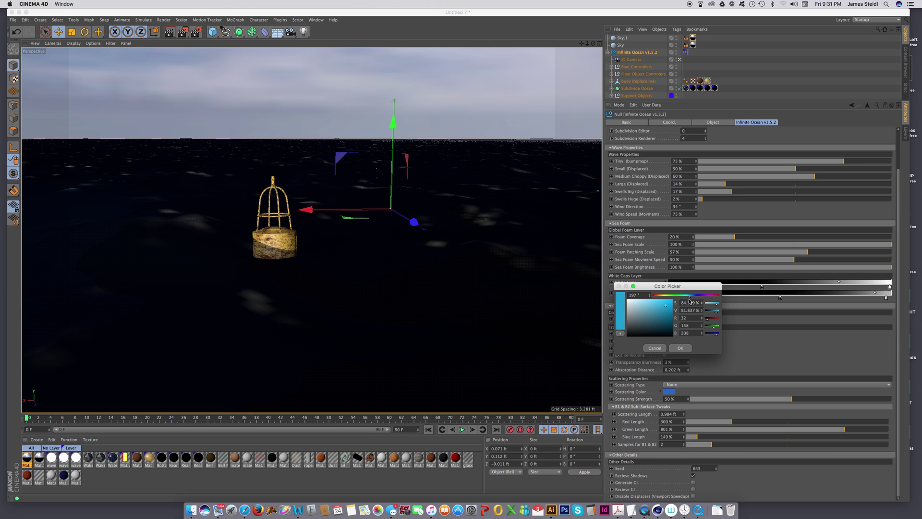
left_click(680, 348)
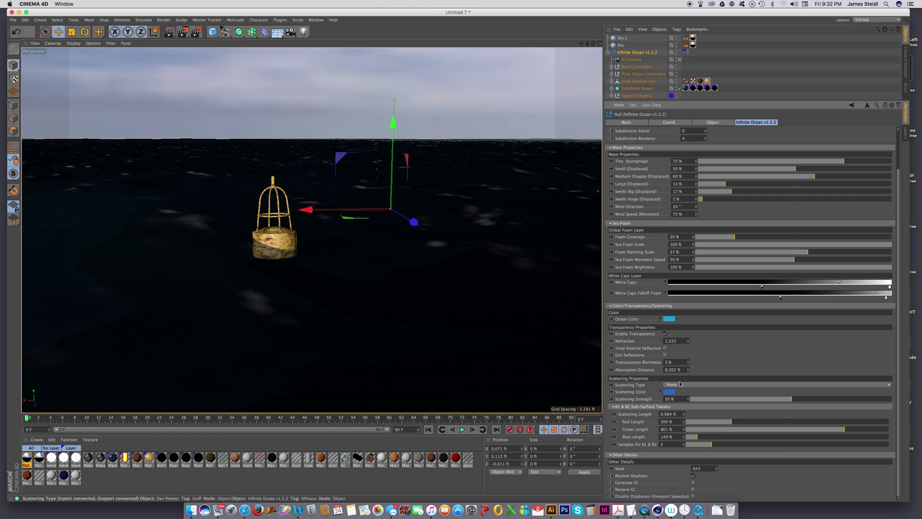
Set the ocean's Scattering Type to A1: (Surface) and shift its Scattering Color to a cyan-blue
left_click(688, 385)
left_click(680, 399)
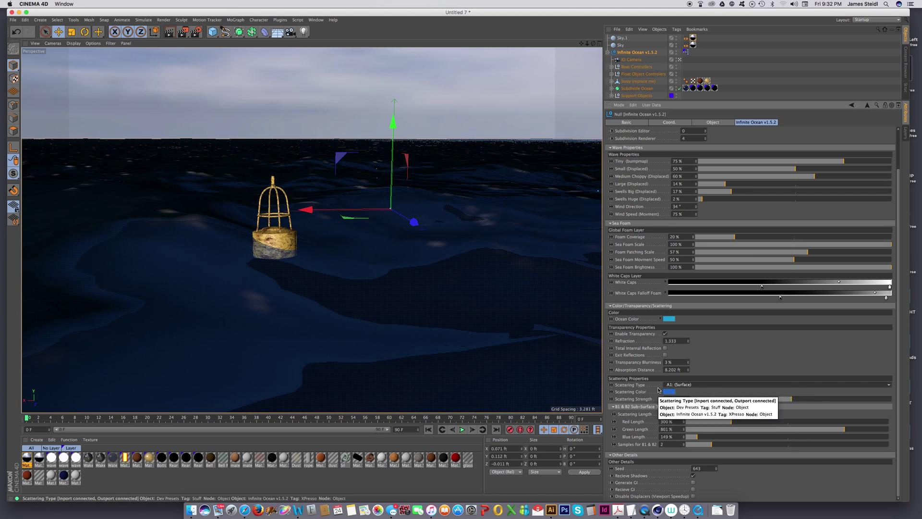
left_click(670, 391)
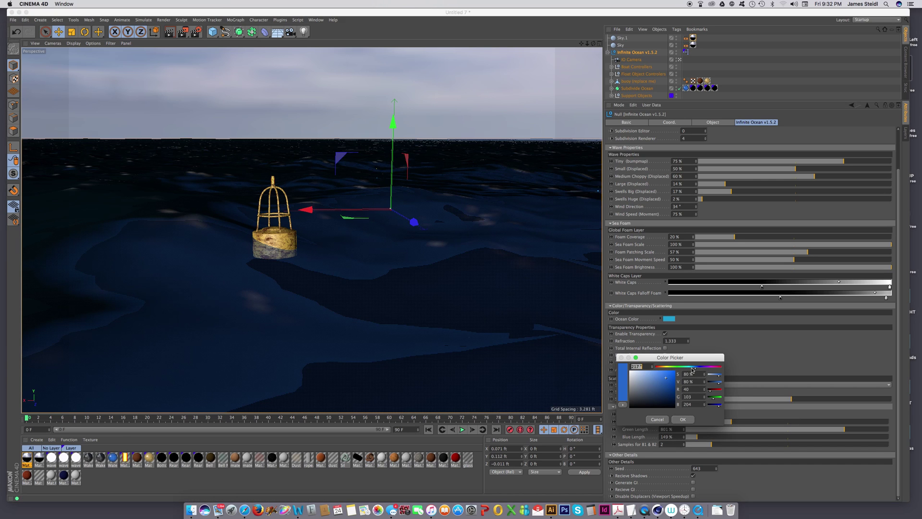
left_click(693, 369)
left_click(682, 419)
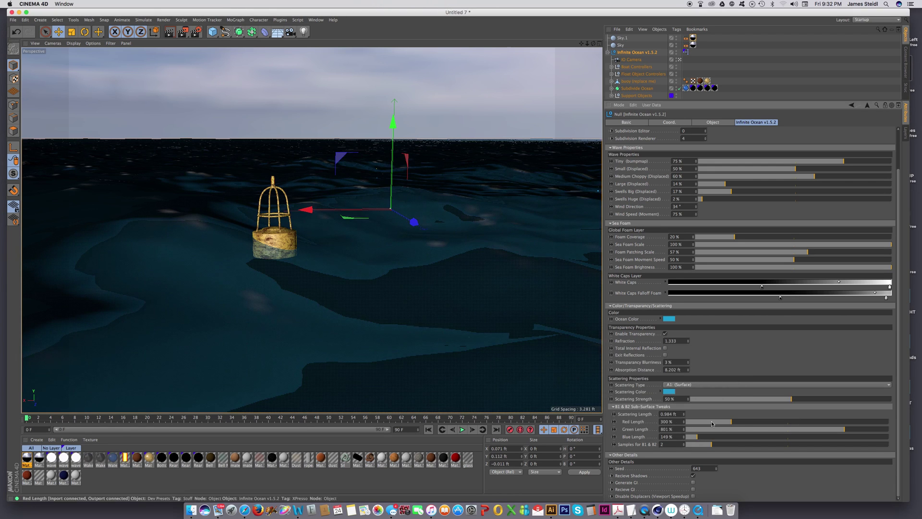
Preview the recolored ocean with the interactive render region and turn the region off again
left_click_drag(183, 32, 218, 136)
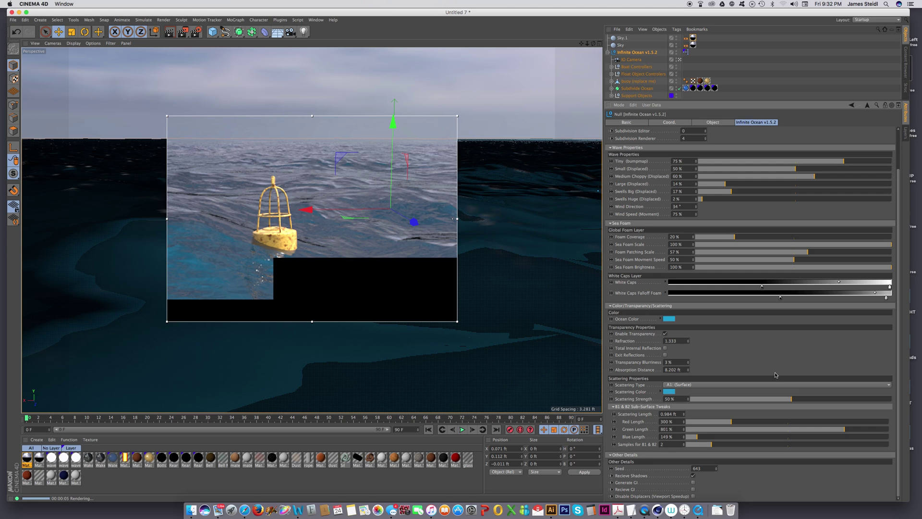
left_click_drag(182, 31, 225, 137)
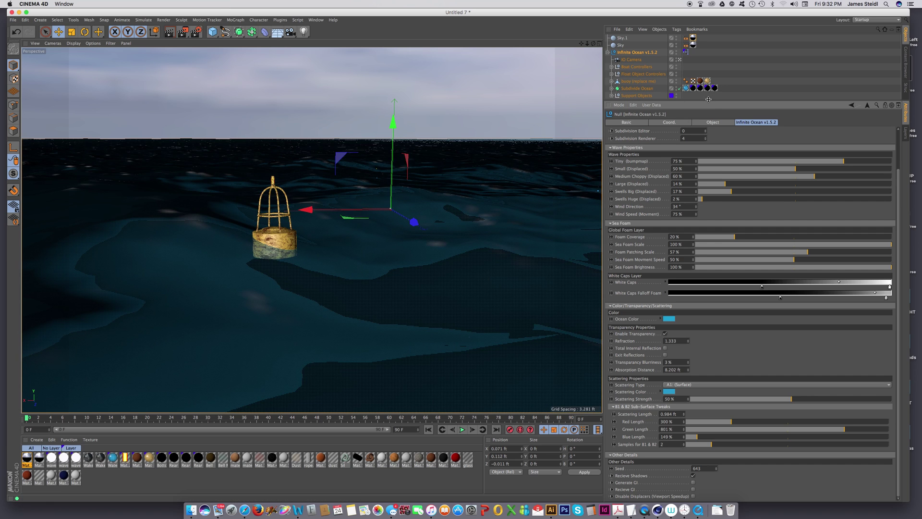
Expand Boat Controllers and Boat Controller 1, make the Boat (Replace w/your Boat) object visible, and clear the selection
left_click_drag(709, 100, 709, 167)
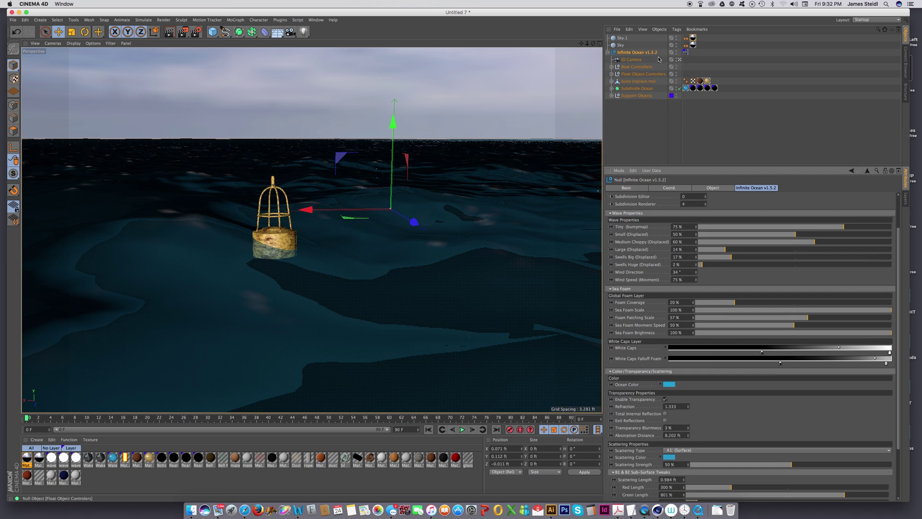
left_click(612, 67)
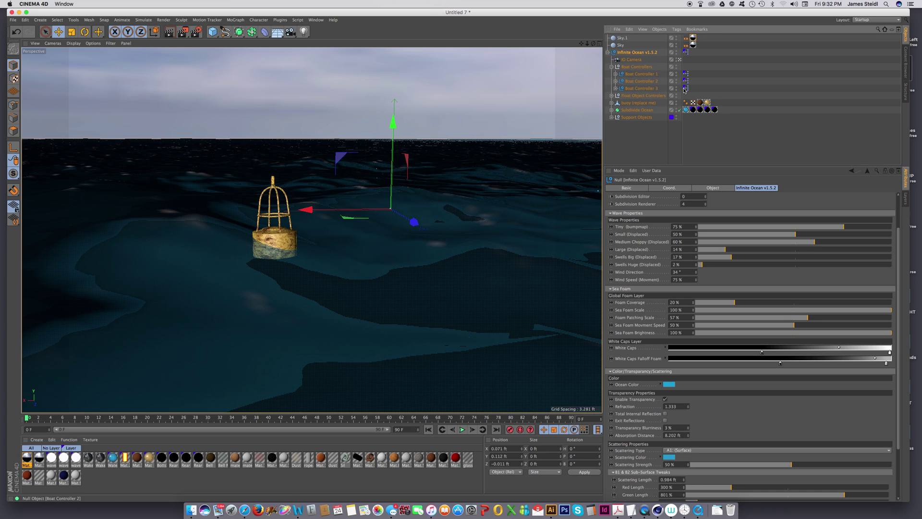
left_click(615, 74)
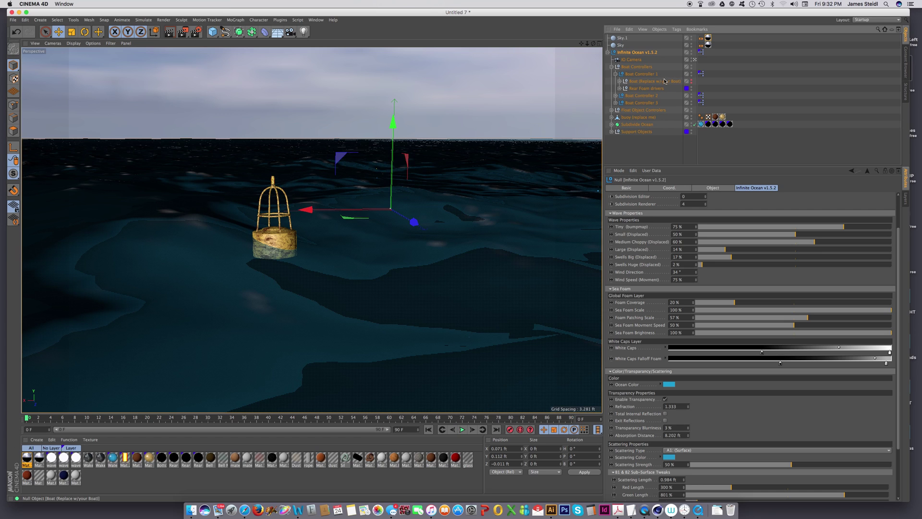
left_click(692, 81)
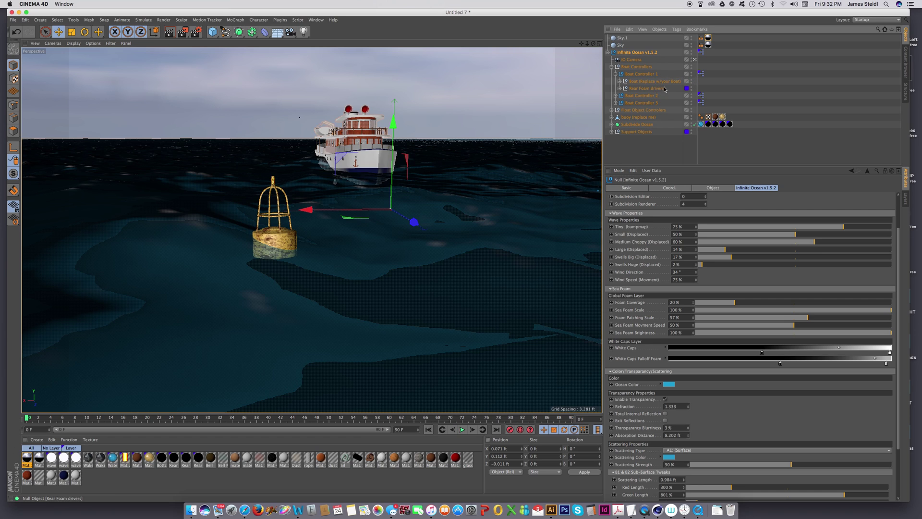
left_click(647, 146)
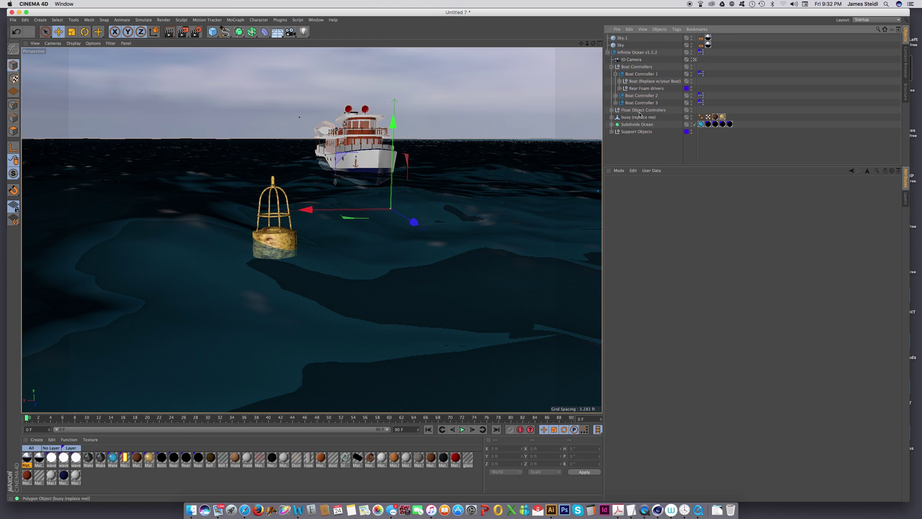
Enable Boat & Wake 1 on Boat Controller 1 and set the front wake's scale to 212 %
left_click_drag(373, 142, 426, 155, "alt")
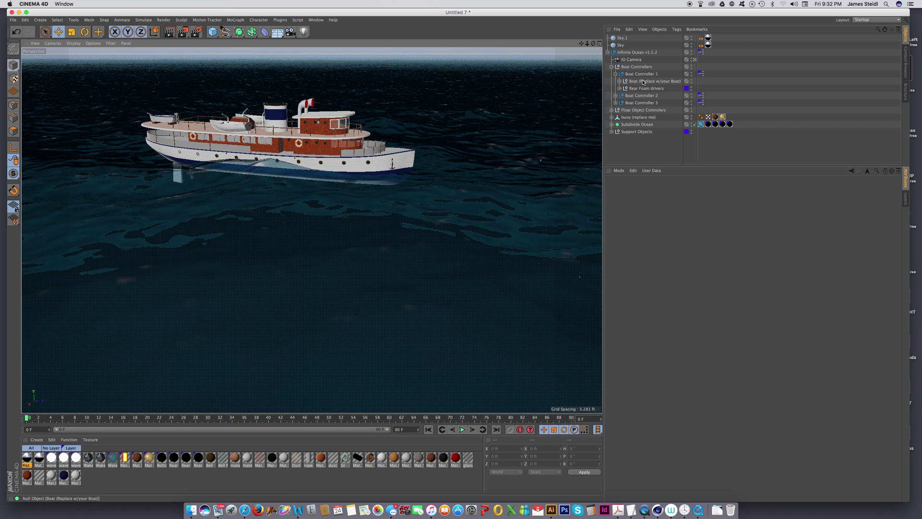
left_click(642, 74)
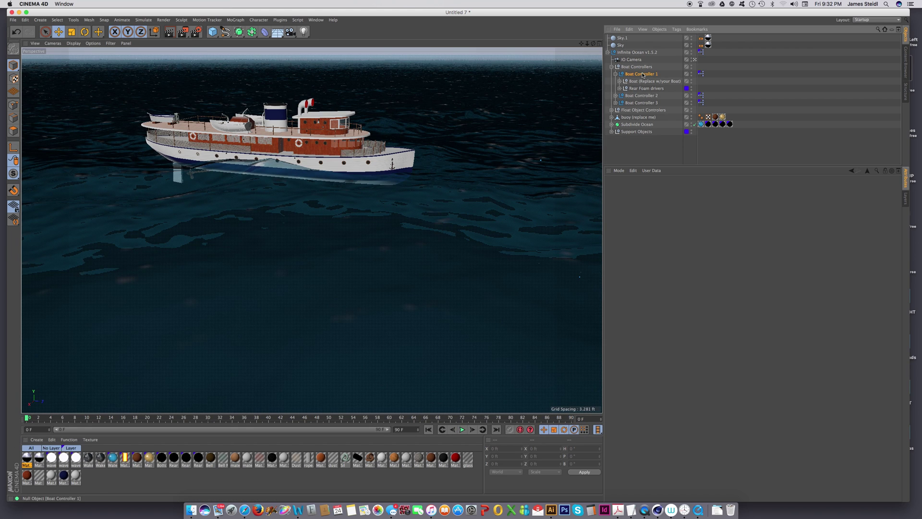
left_click(658, 205)
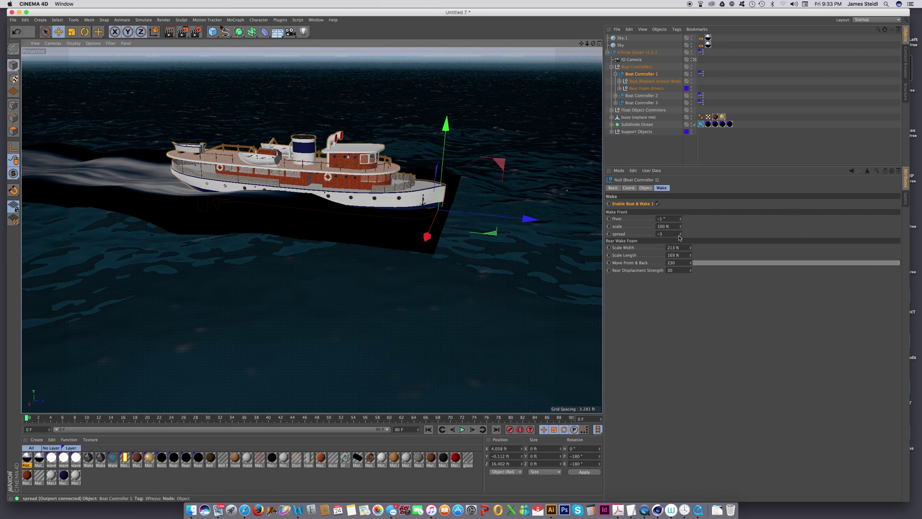
left_click_drag(680, 226, 680, 211)
left_click_drag(274, 202, 310, 220, "alt")
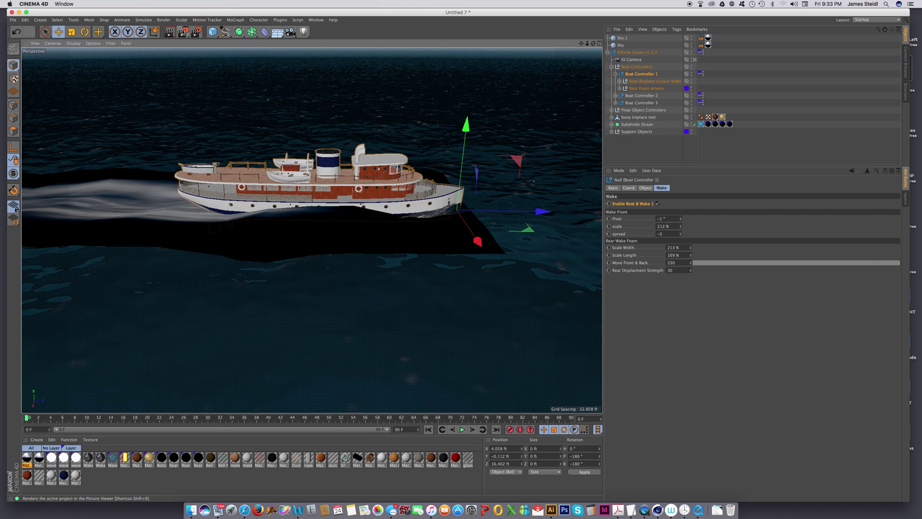
Preview the boat and its wake with an interactive render region widened around the whole boat, and select the Infinite Ocean object
left_click_drag(183, 32, 260, 141)
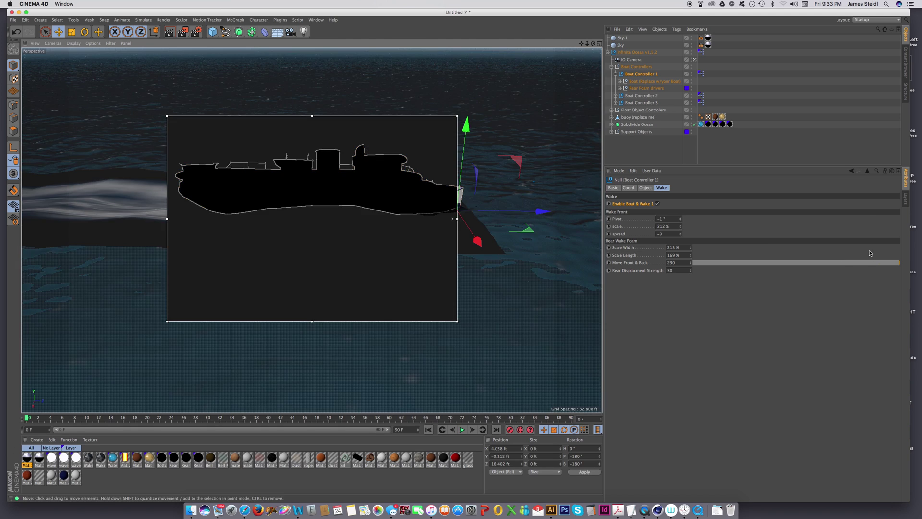
left_click(572, 250)
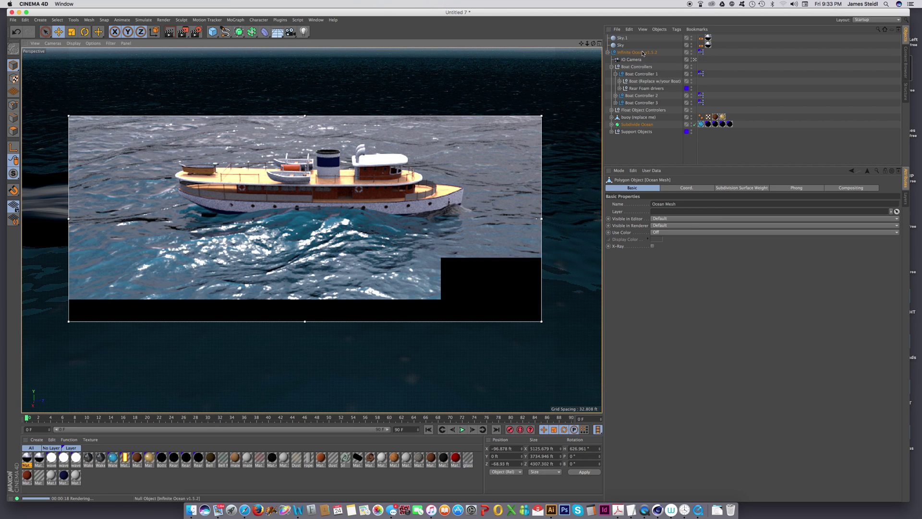
left_click(643, 53)
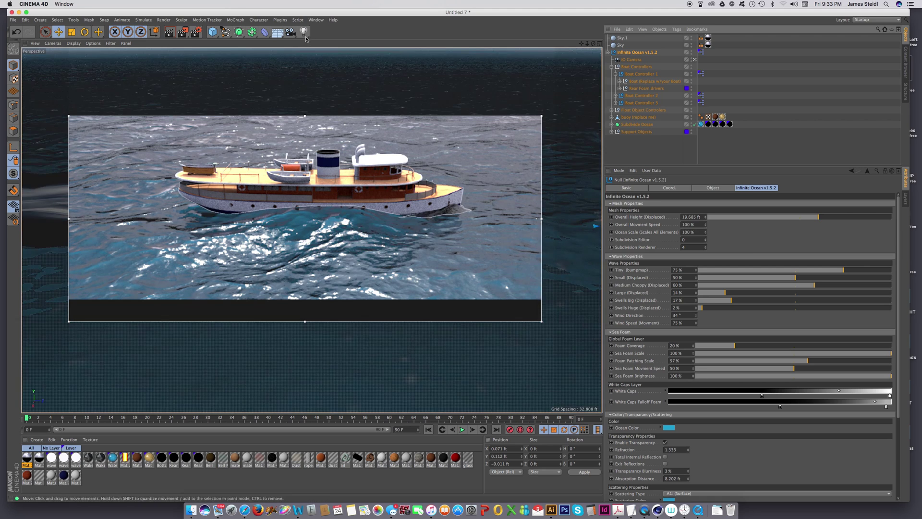
Create a new empty project
left_click(321, 20)
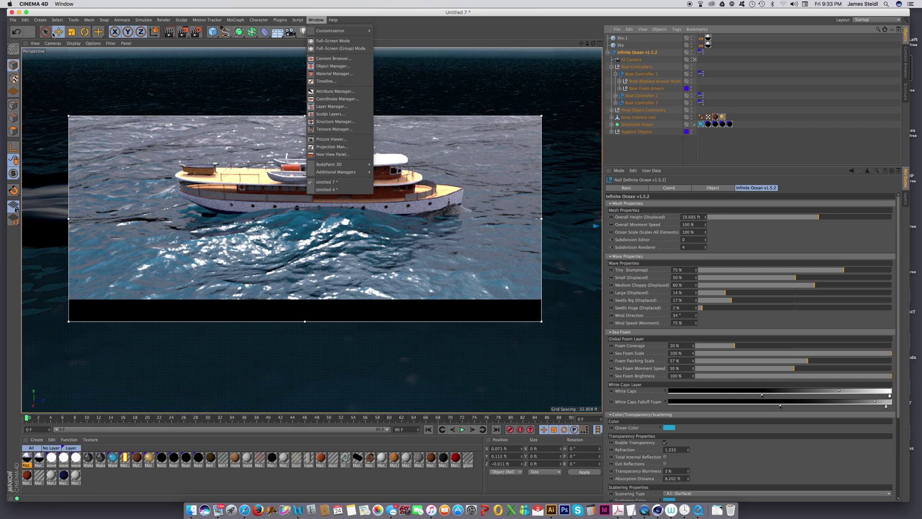
left_click(21, 31)
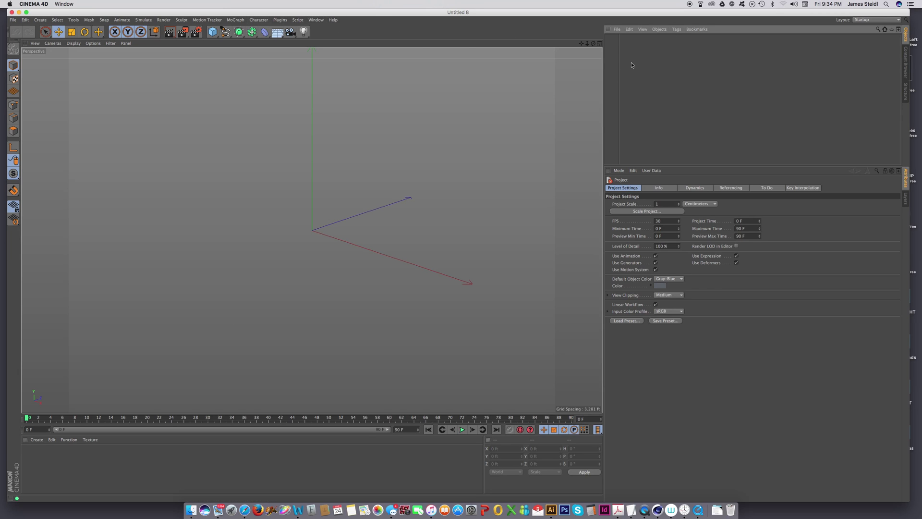
Load the Infinite Ocean v1.5.2 preset from the Content Browser and look through the scene's IO Camera
left_click(317, 20)
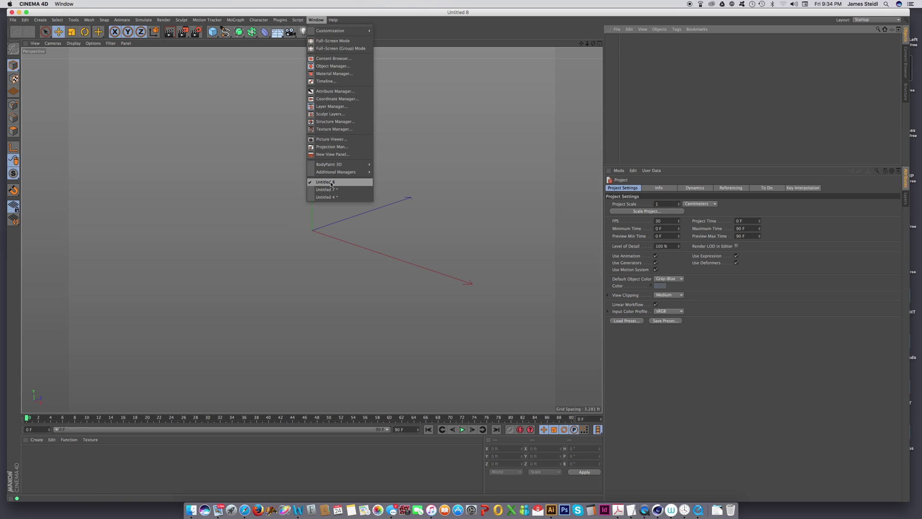
left_click(331, 60)
double_click(377, 91)
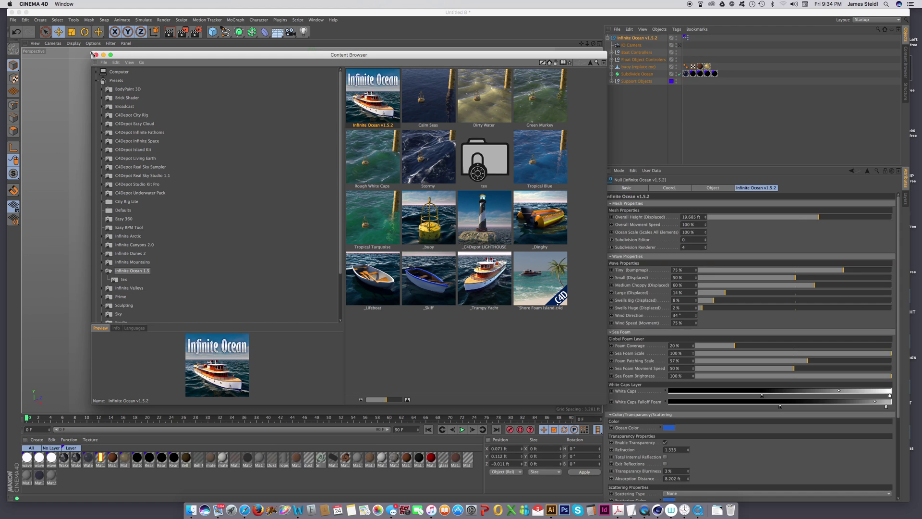
left_click(96, 54)
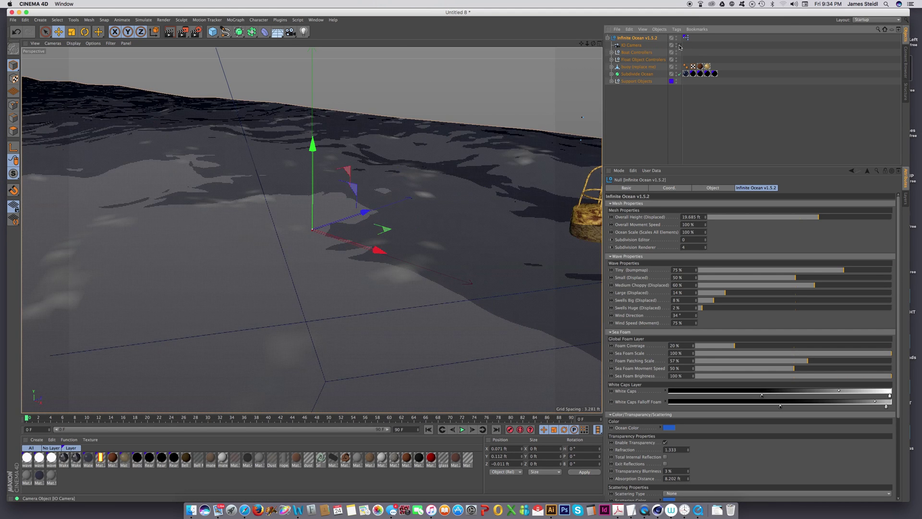
left_click(680, 46)
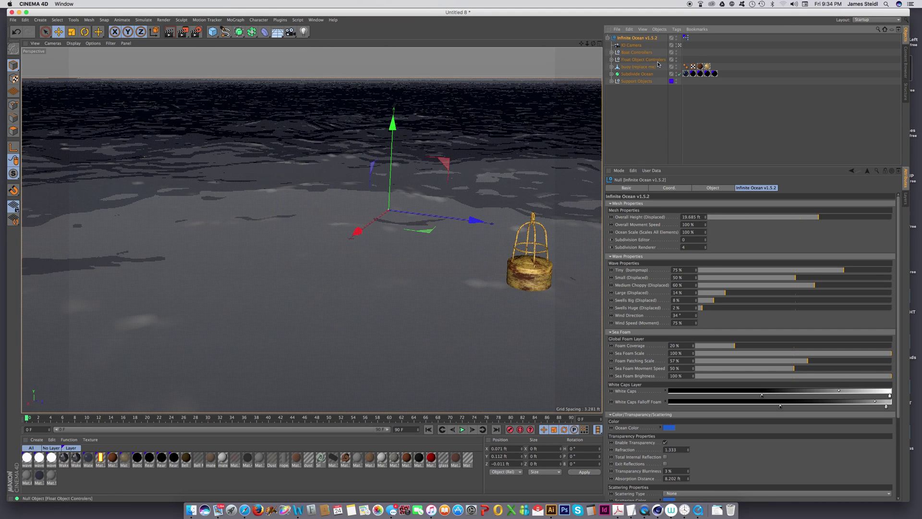
Expand Boat Controllers and Boat Controller 1, and make the Boat (Replace w/your Boat) object visible
left_click(612, 52)
left_click(623, 60)
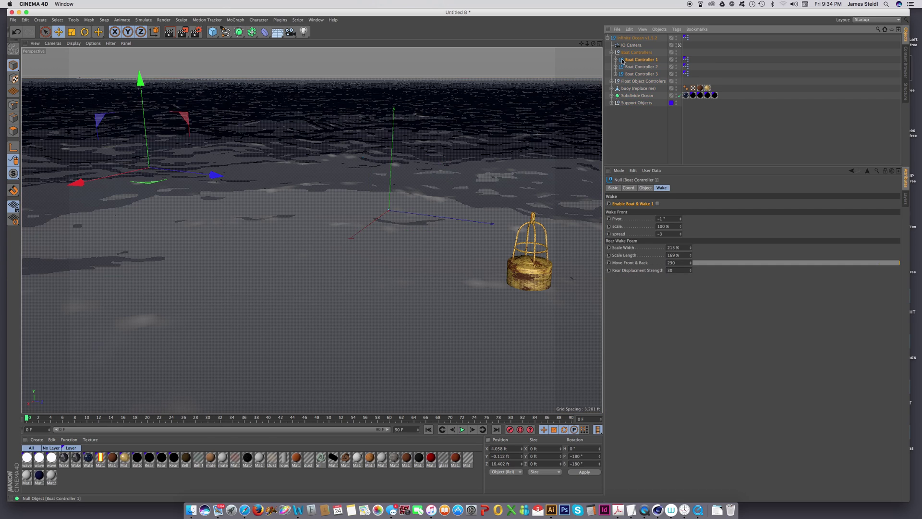
left_click(616, 59)
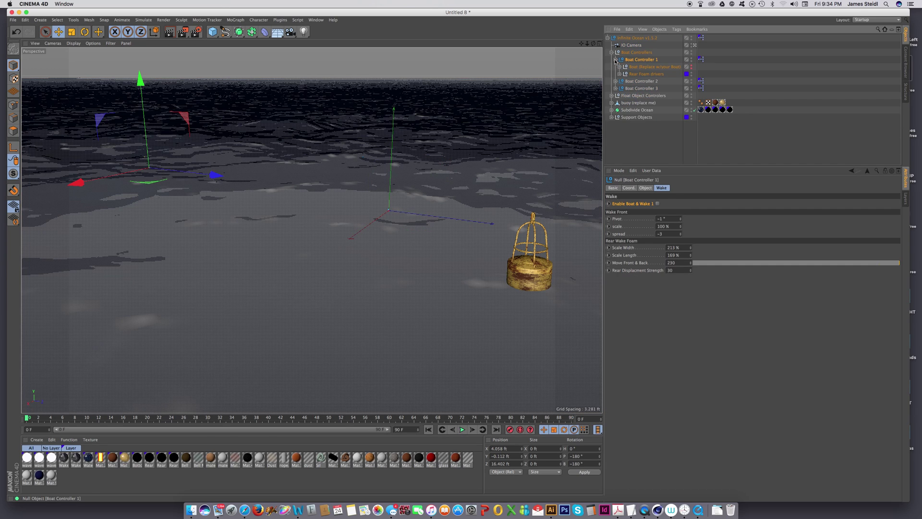
left_click(692, 65)
left_click(697, 66)
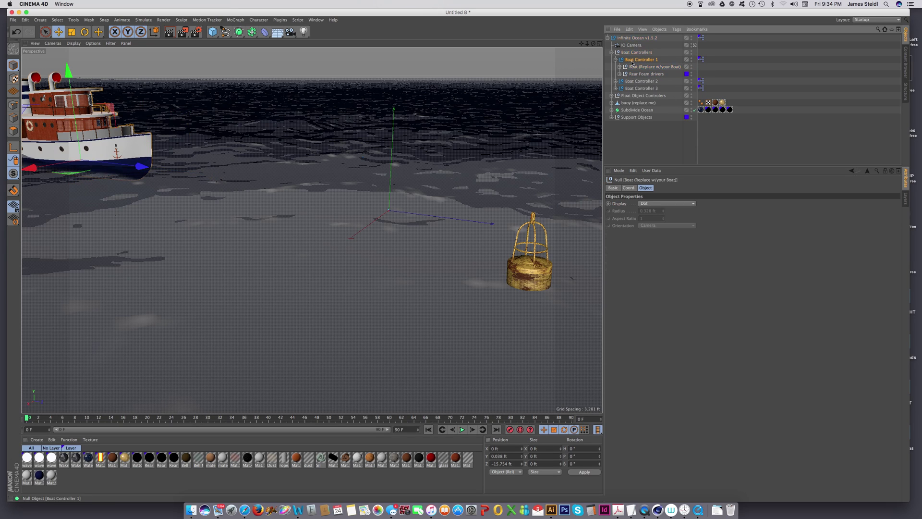
Enable Boat & Wake 1 on Boat Controller 1 and frame the boat in the viewport
left_click(642, 60)
left_click(659, 204)
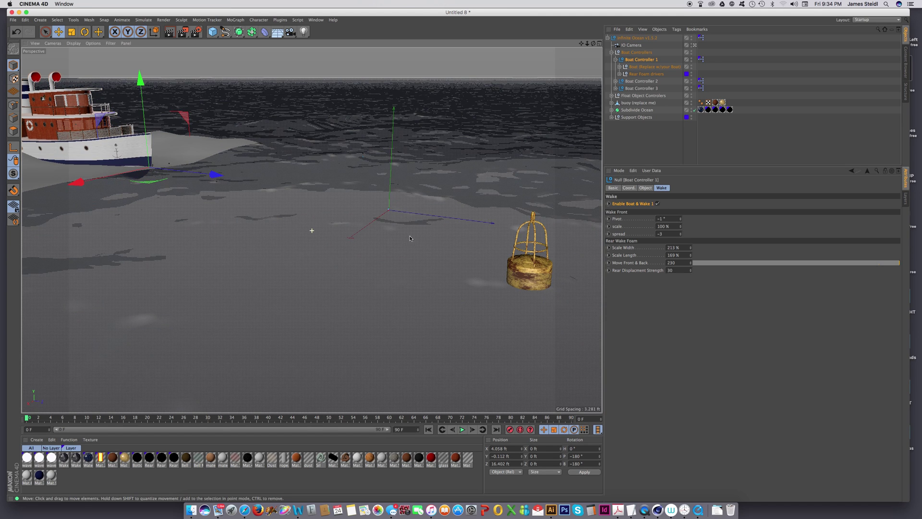
key("o")
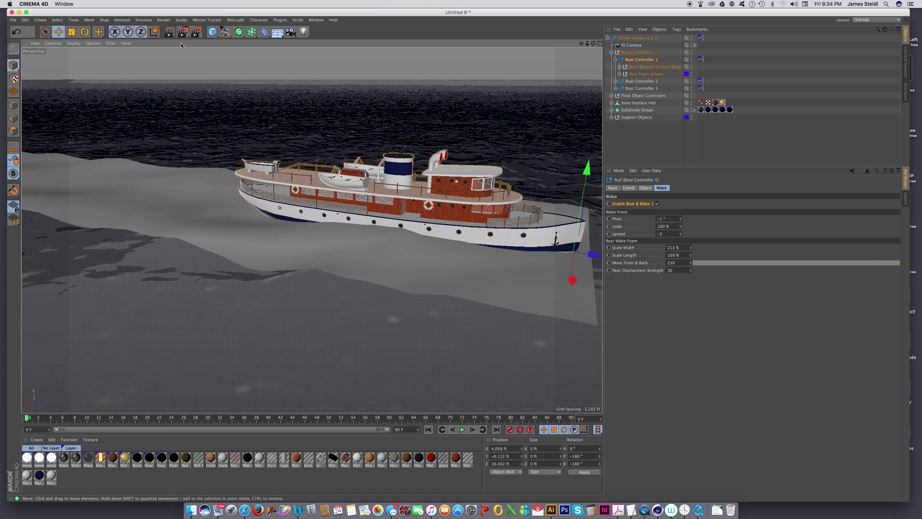
Preview the boat in an interactive render region widened across the enlarged viewport, and set the front wake's scale to 212 %
left_click_drag(183, 31, 214, 141)
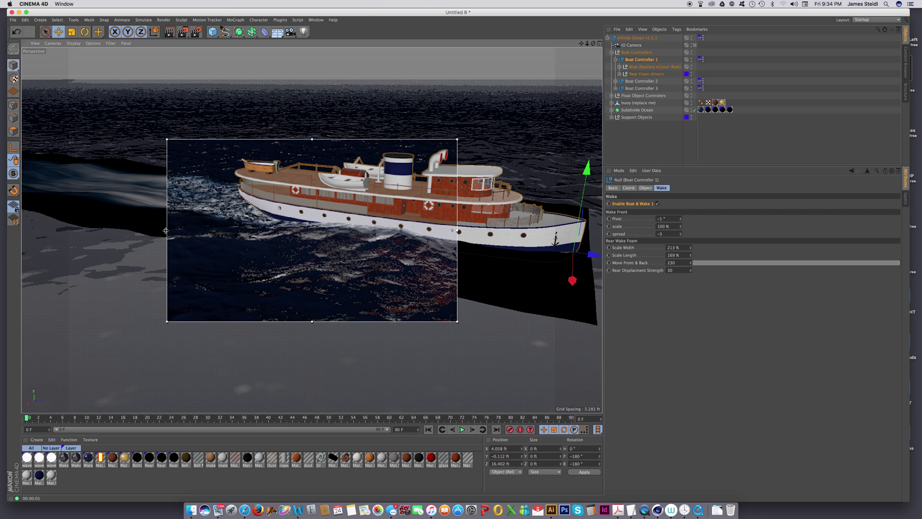
left_click_drag(166, 231, 13, 220)
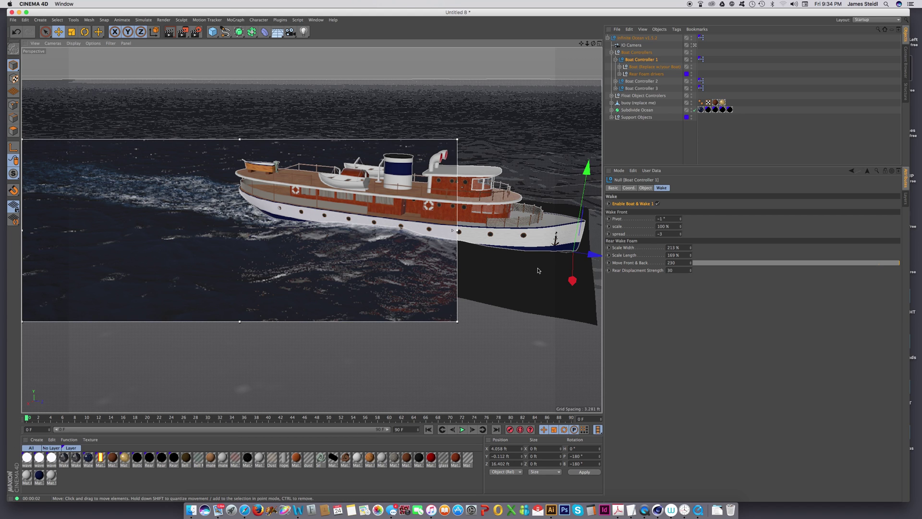
left_click_drag(604, 368, 782, 368)
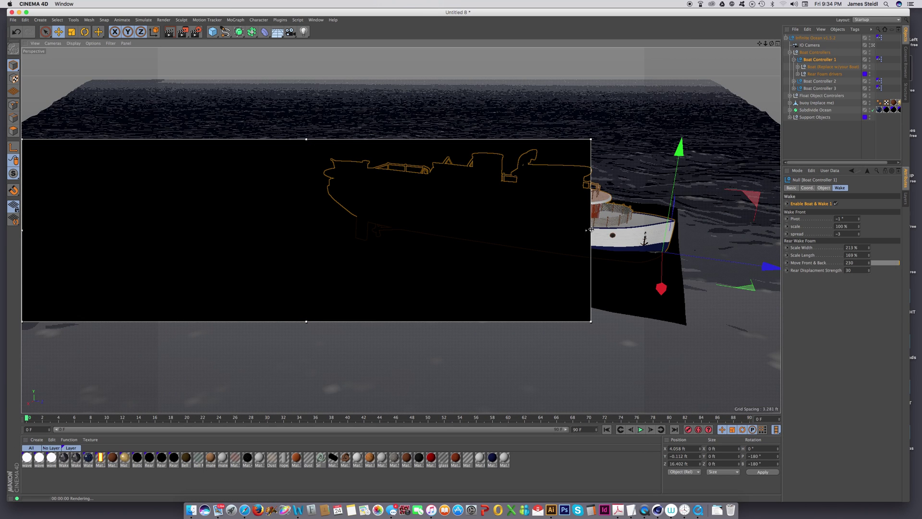
left_click_drag(591, 230, 775, 230)
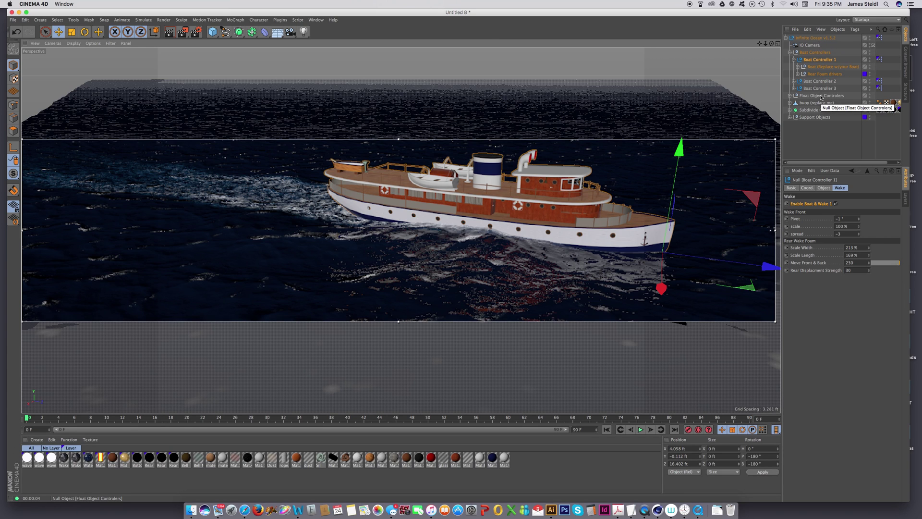
left_click_drag(859, 227, 859, 206)
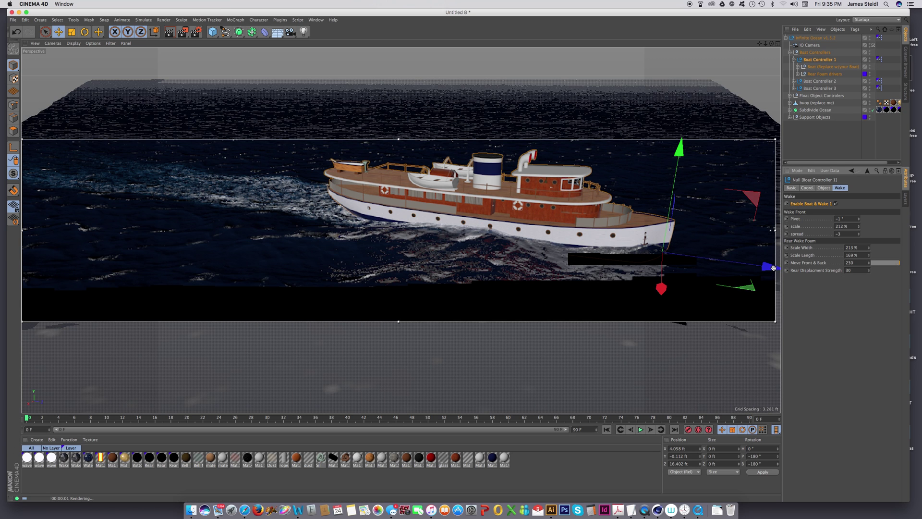
Move Boat Controller 1 backward along its Z axis to about 74.8 ft and switch off the interactive render region
left_click_drag(773, 268, 459, 266)
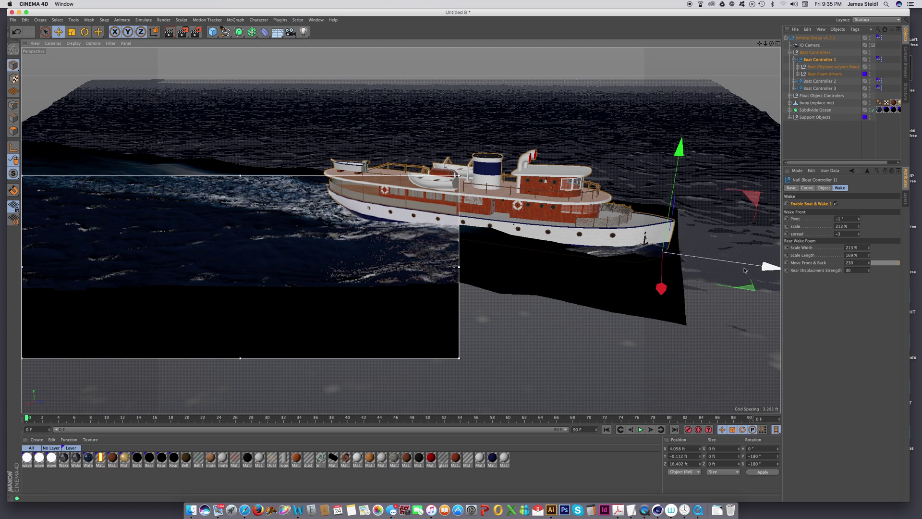
left_click_drag(768, 267, 385, 255)
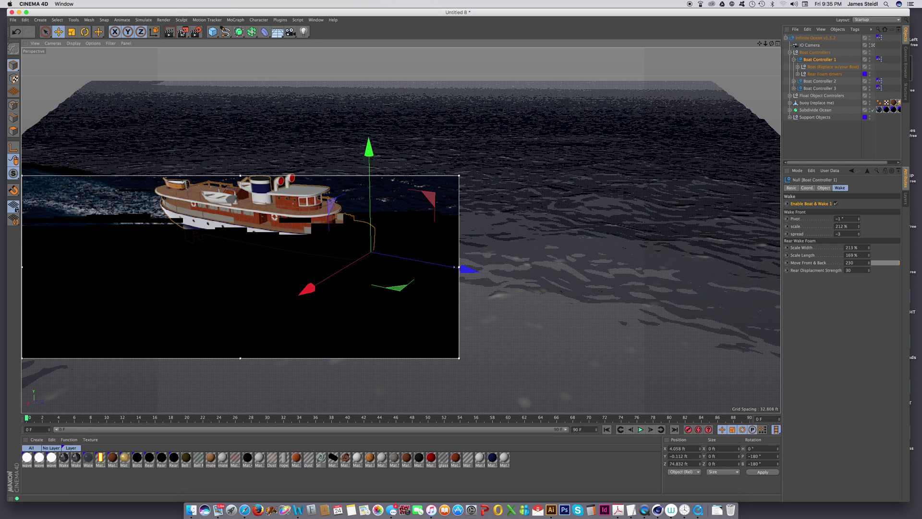
left_click_drag(183, 31, 203, 141)
Add a Vibrate tag to Boat Controller 1 and transfer it to the Boat (Replace w/your Boat) object
right_click(817, 60)
mouse_move(818, 62)
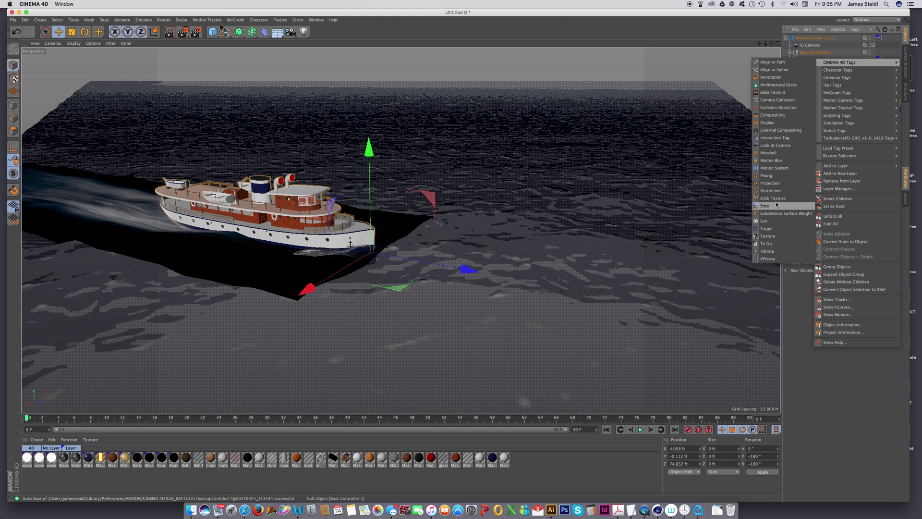
left_click(770, 252)
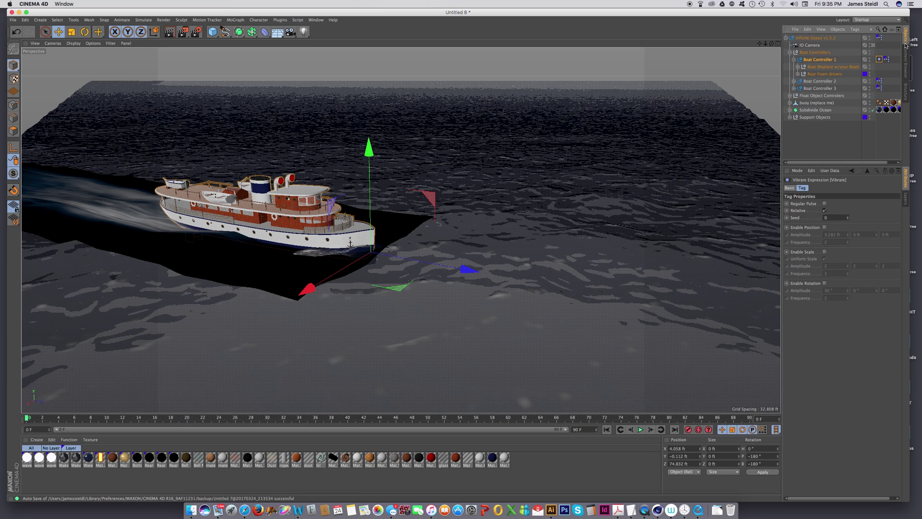
left_click(882, 63)
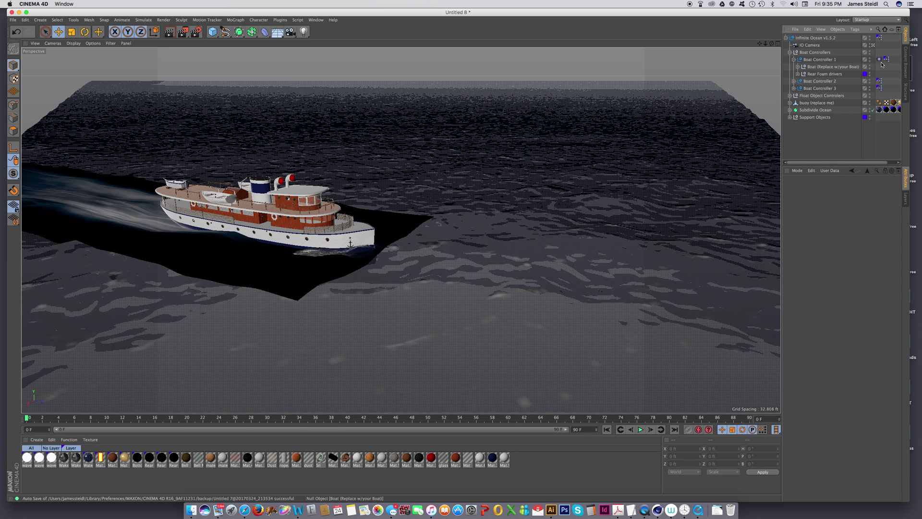
left_click(879, 59)
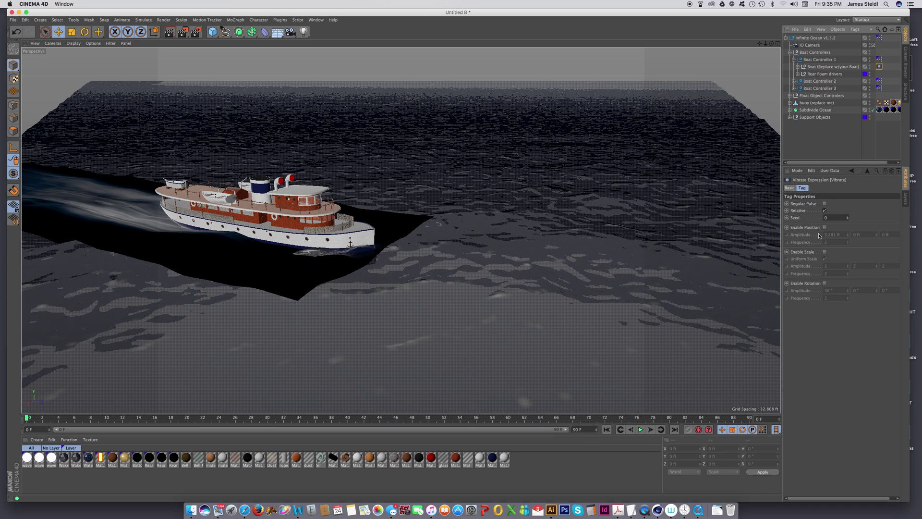
Enable rotation on the Vibrate tag with 1° amplitude on all three axes and frequency 1, checking the motion in playback
left_click(825, 283)
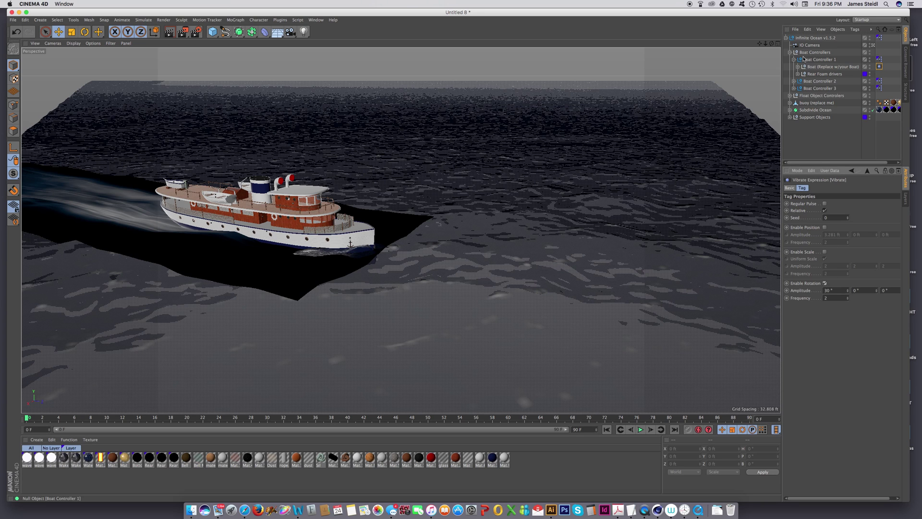
left_click_drag(784, 13, 756, 14)
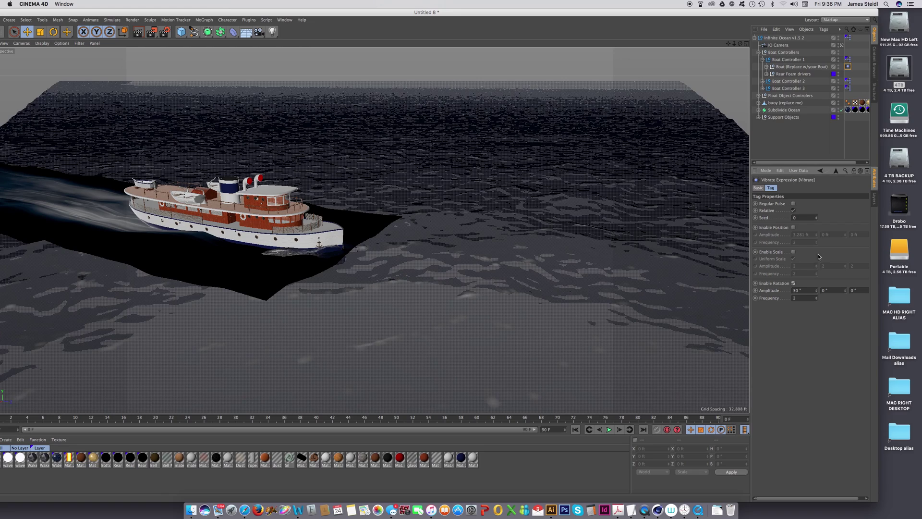
type("1")
key("Tab")
type("3")
key("Tab")
type("3")
key("Return")
key("F8")
type("1")
key("Tab")
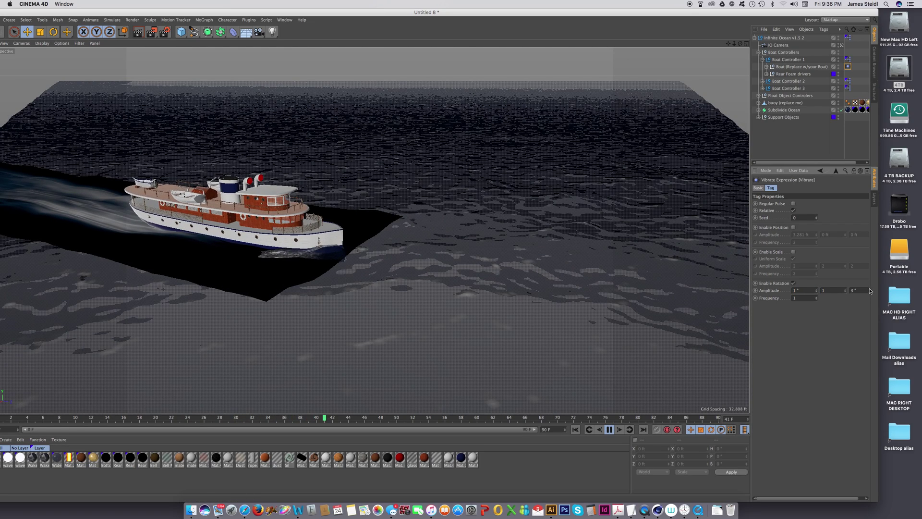
type("1")
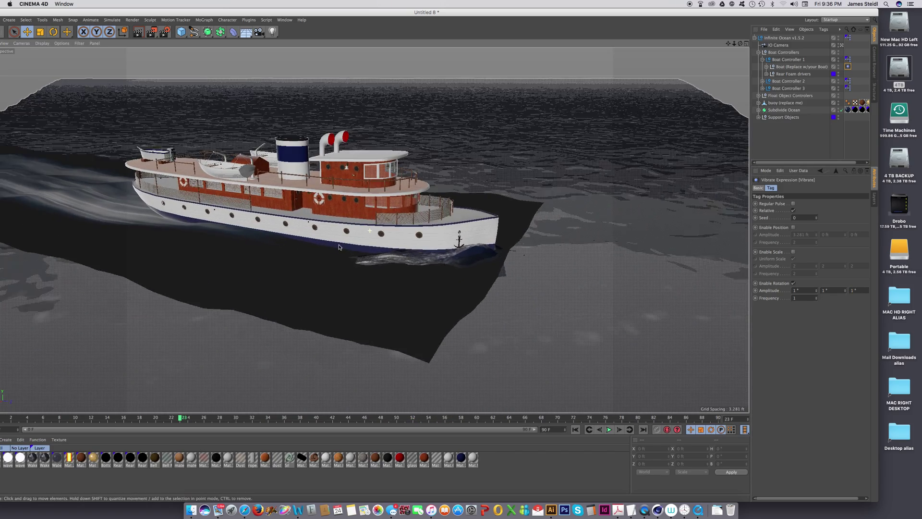
key("F8")
Move only the axis of the Boat (Replace w/your Boat) object back to mid-hull, at about -30 ft in Z
left_click(352, 187)
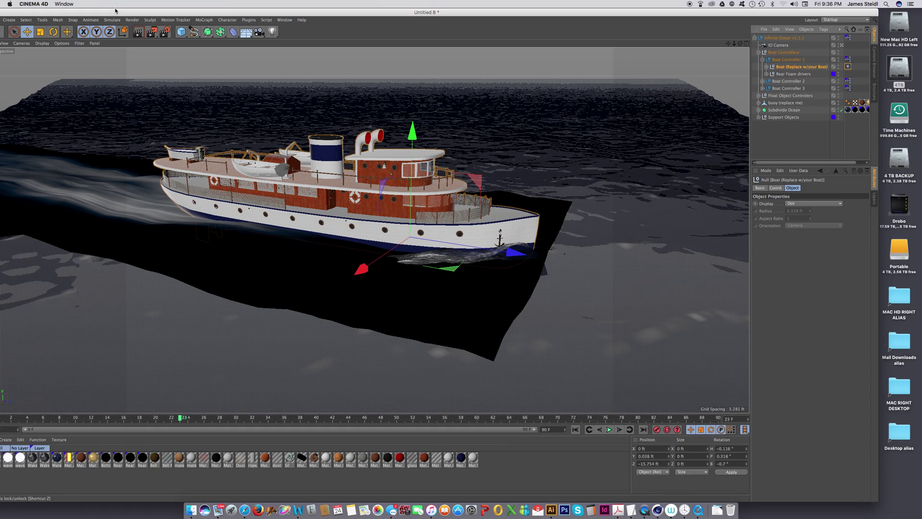
left_click_drag(115, 9, 193, 9)
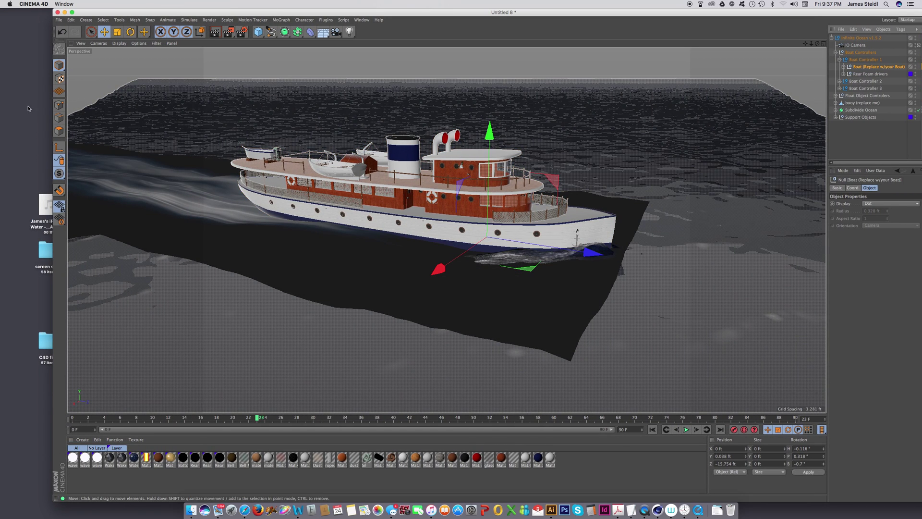
left_click(104, 31)
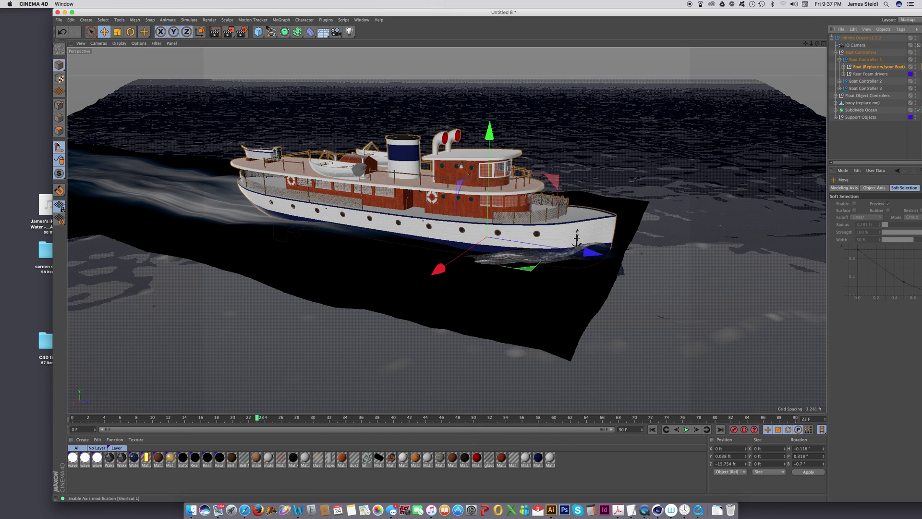
left_click(56, 145)
left_click_drag(591, 252, 478, 253)
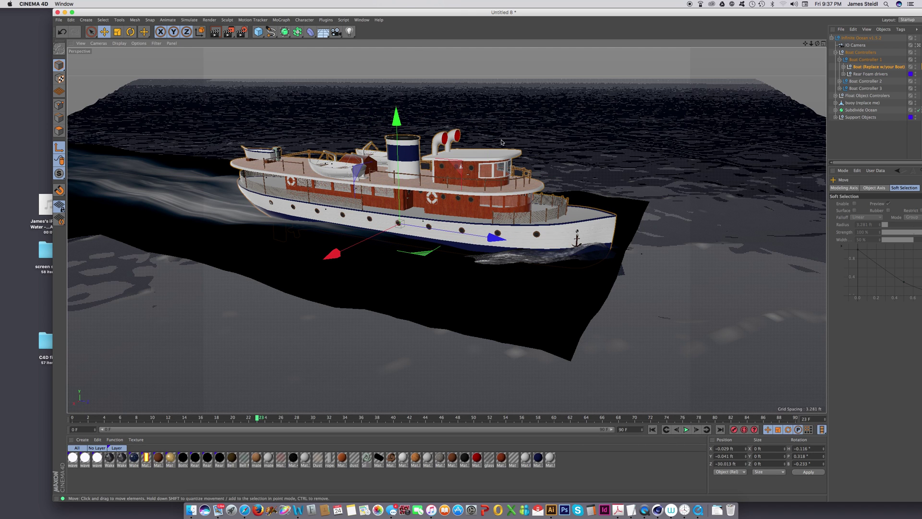
left_click_drag(401, 13, 346, 13)
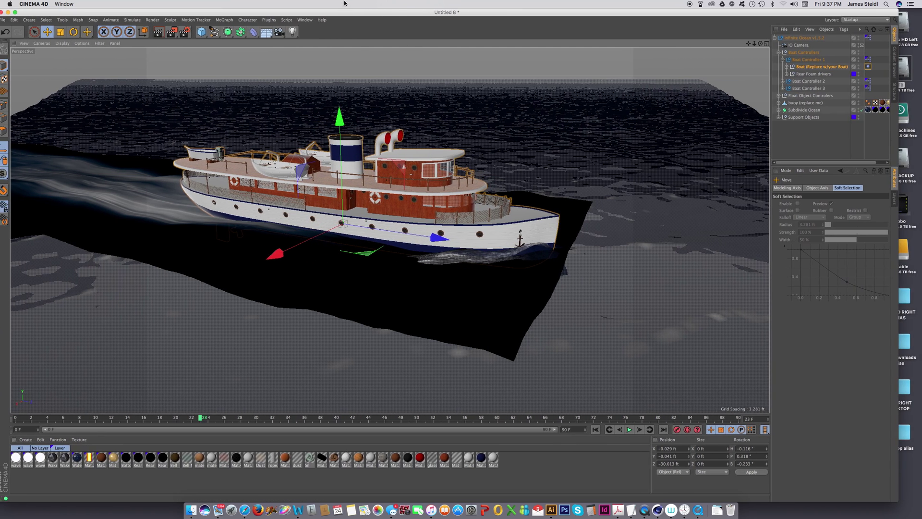
Play the animation from the first frame to check the boat's rocking, and stop it
left_click(598, 430)
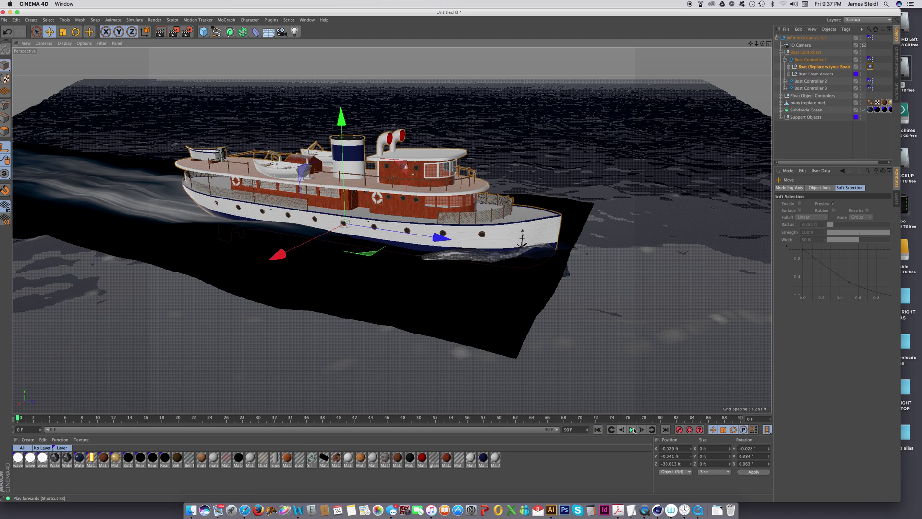
left_click(632, 430)
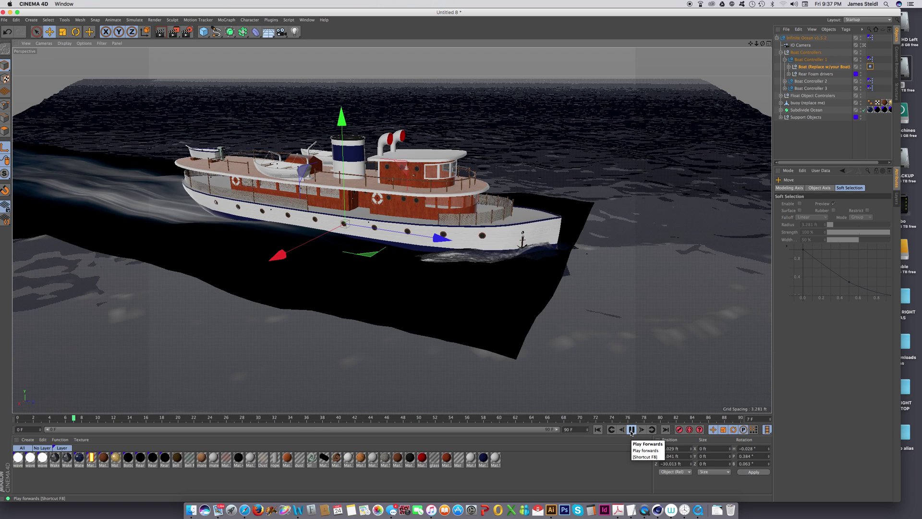
left_click(631, 429)
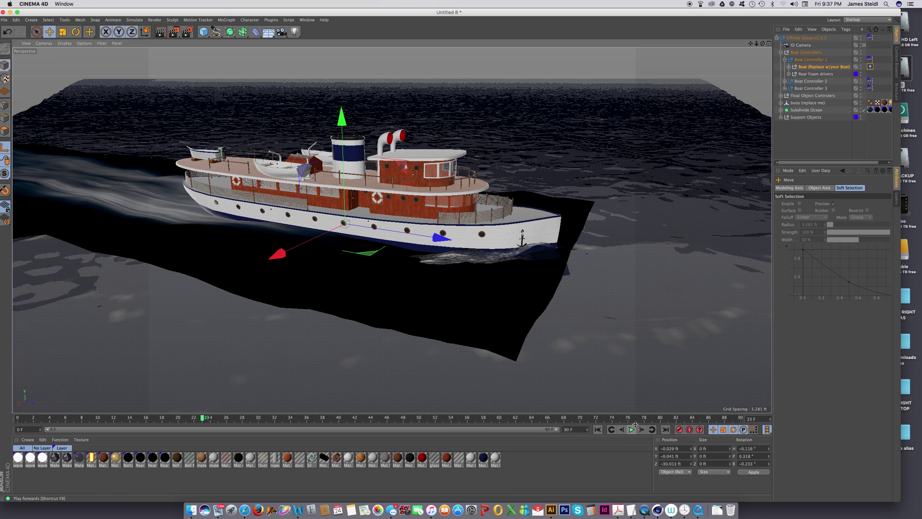